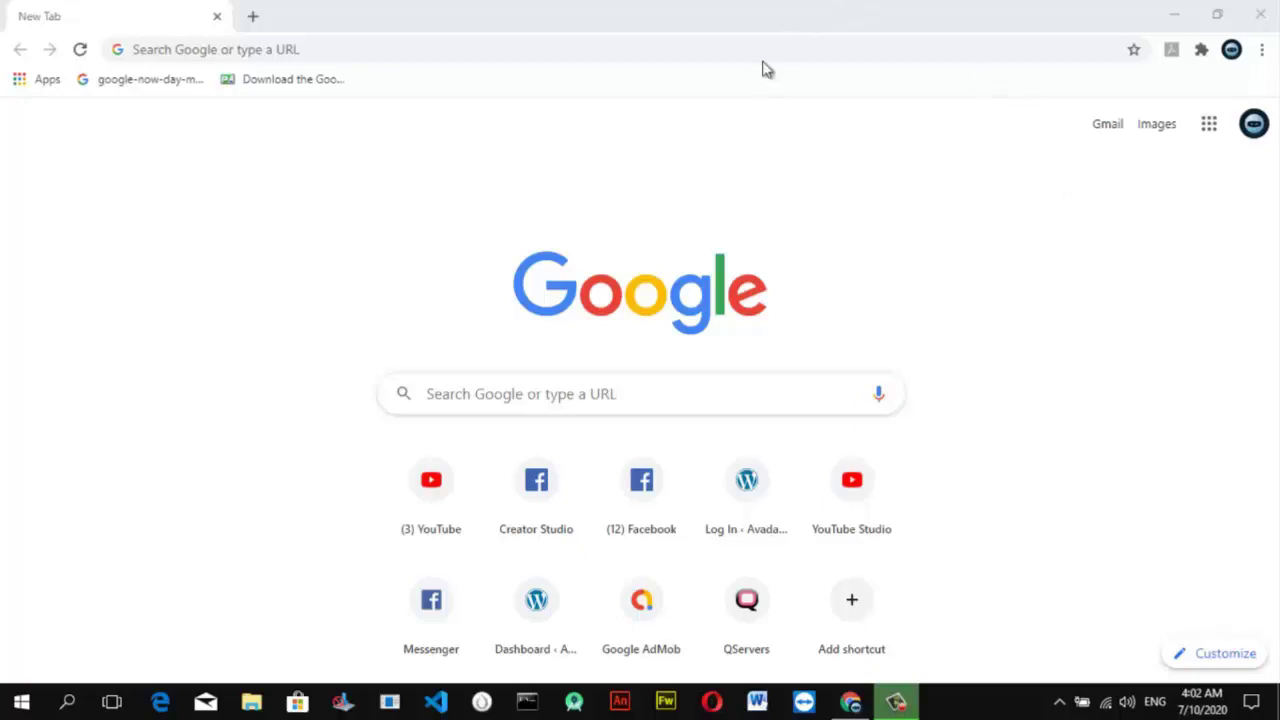
Load facebook.com/creatorstudio in Chrome using the address bar's autocomplete suggestions.
click(760, 51)
text(facebook.com)
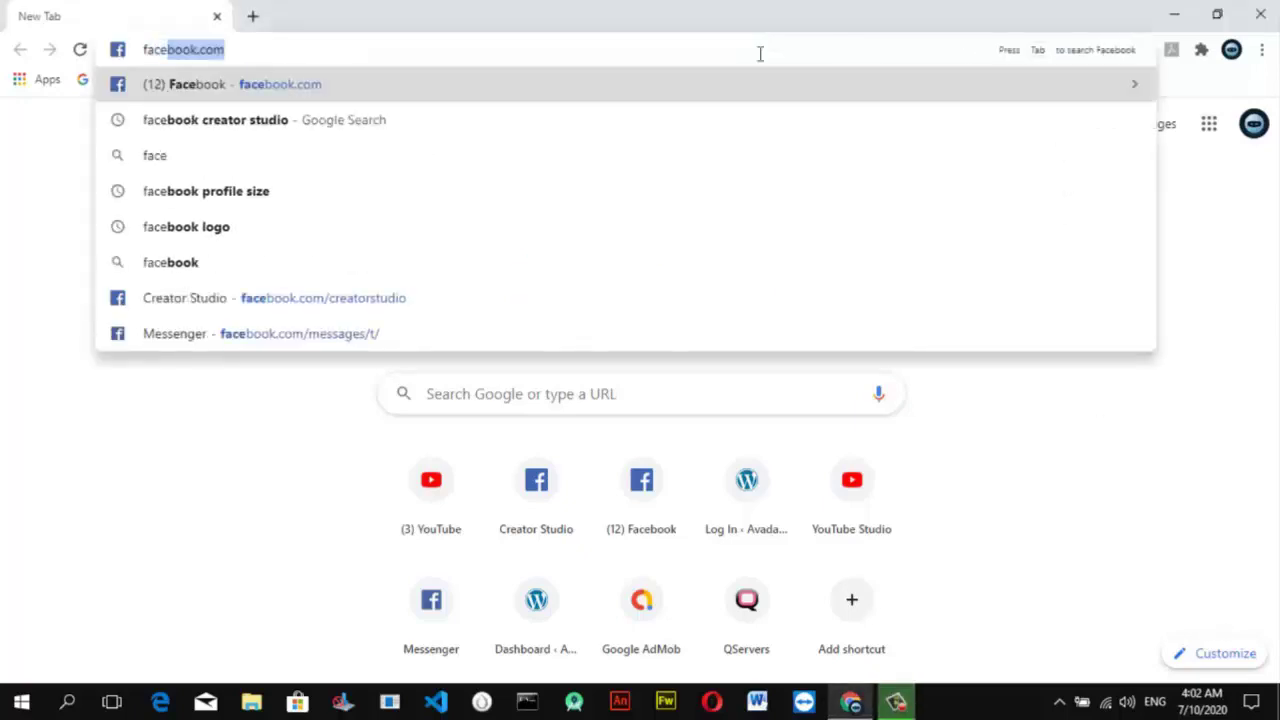
key(Right)
text(/c)
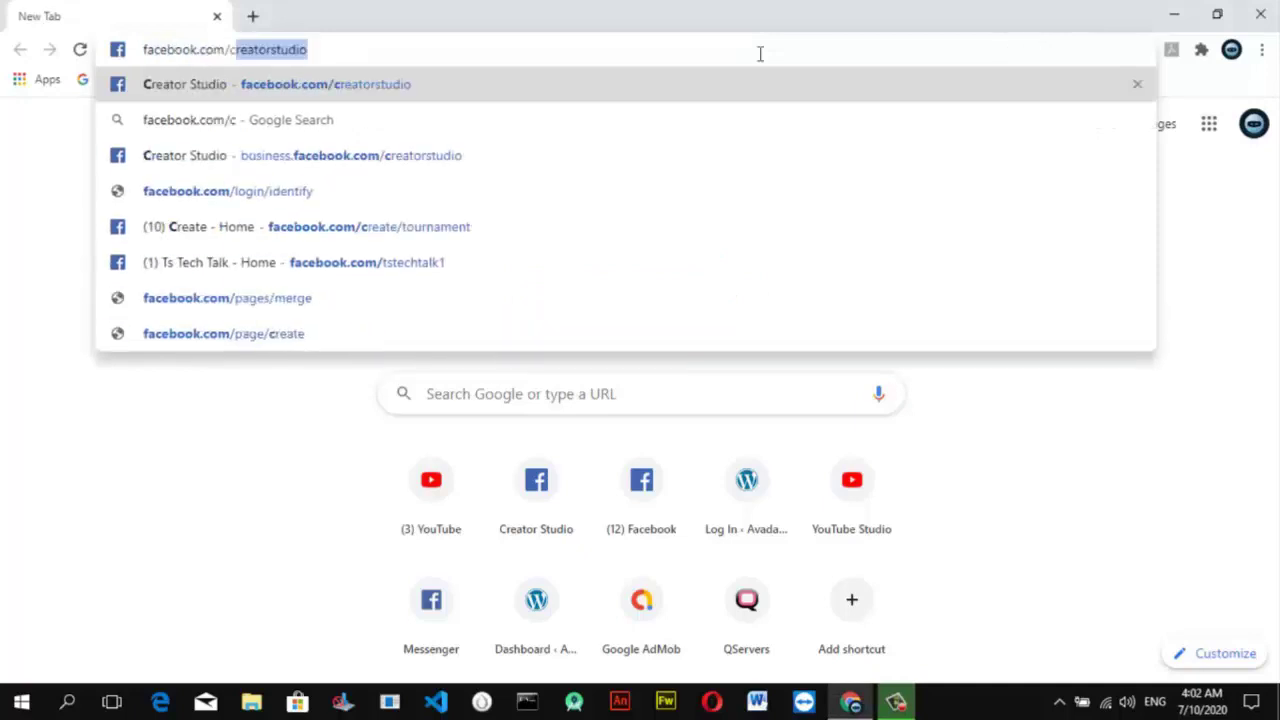
text(re)
key(Right)
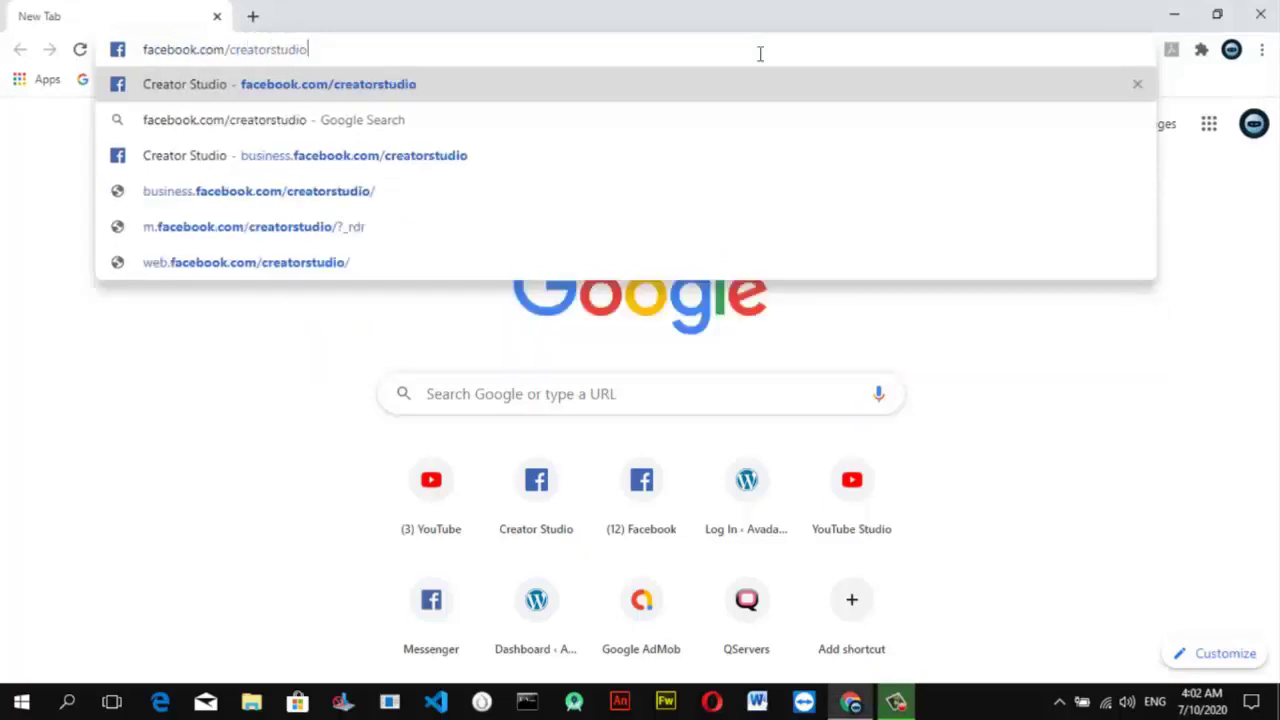
key(Return)
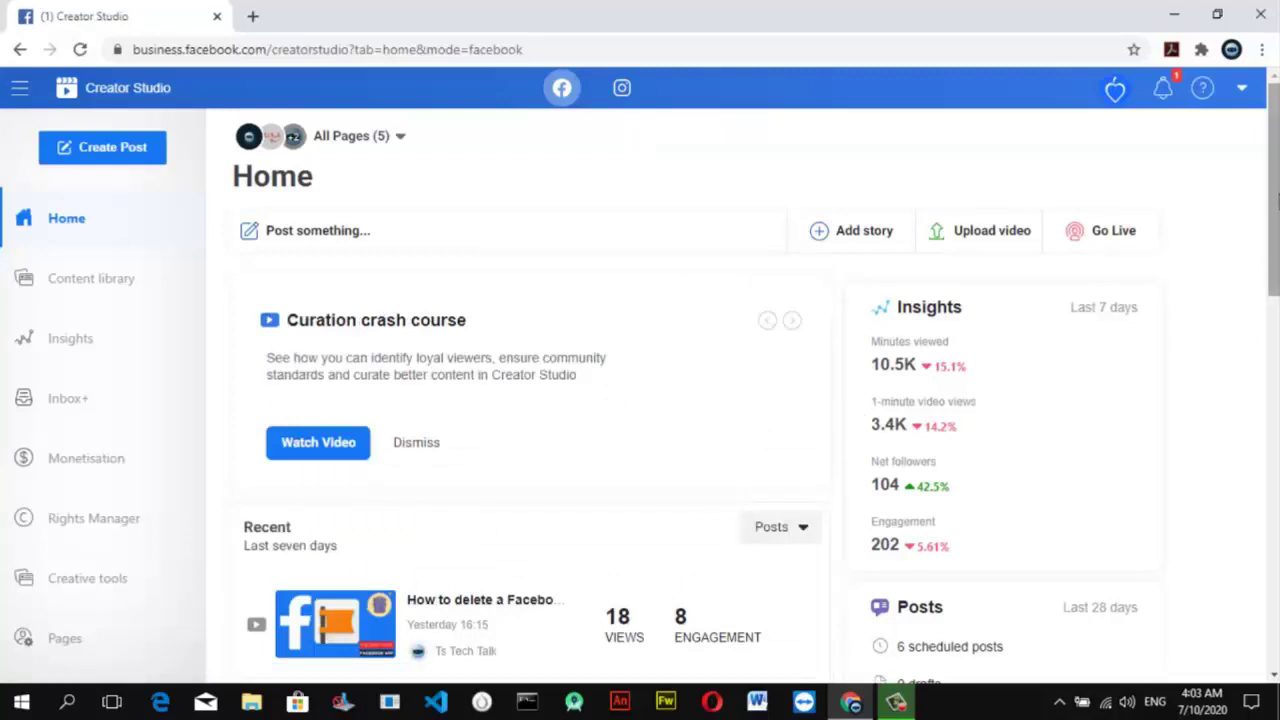
Choose 'Post video across Pages' from the Create Post menu.
drag(1274, 190, 1274, 226)
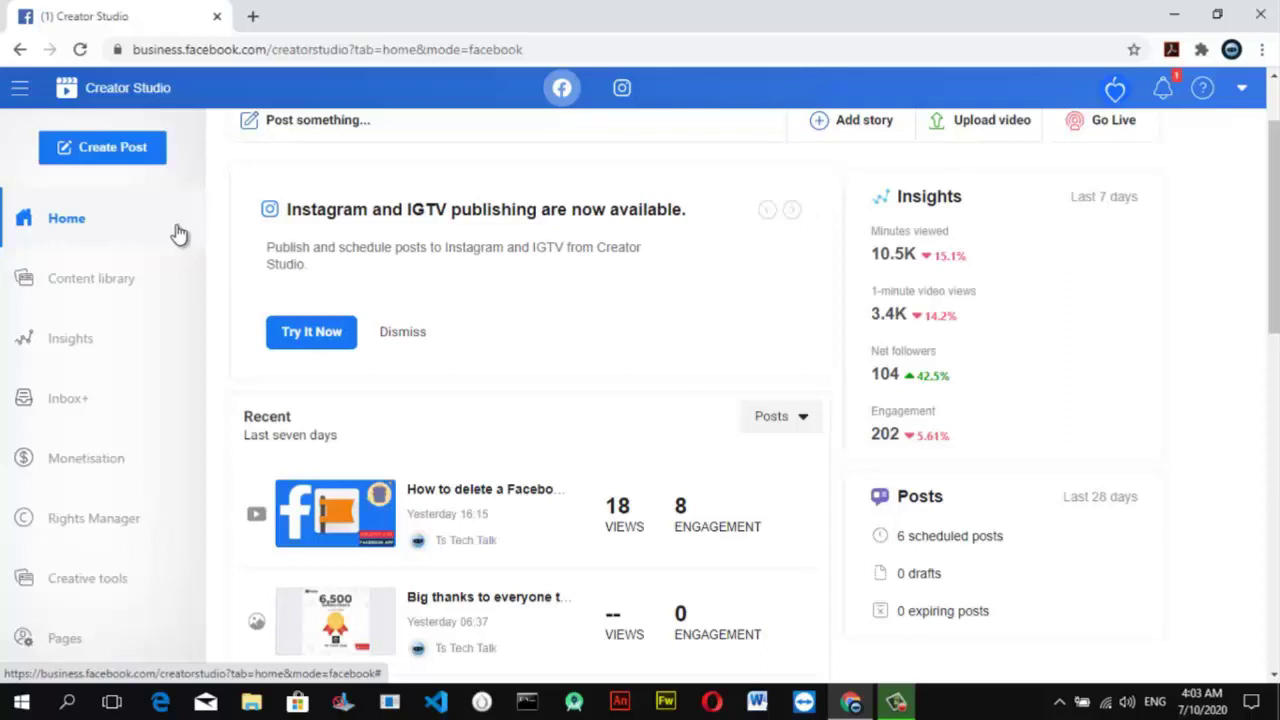
click(82, 145)
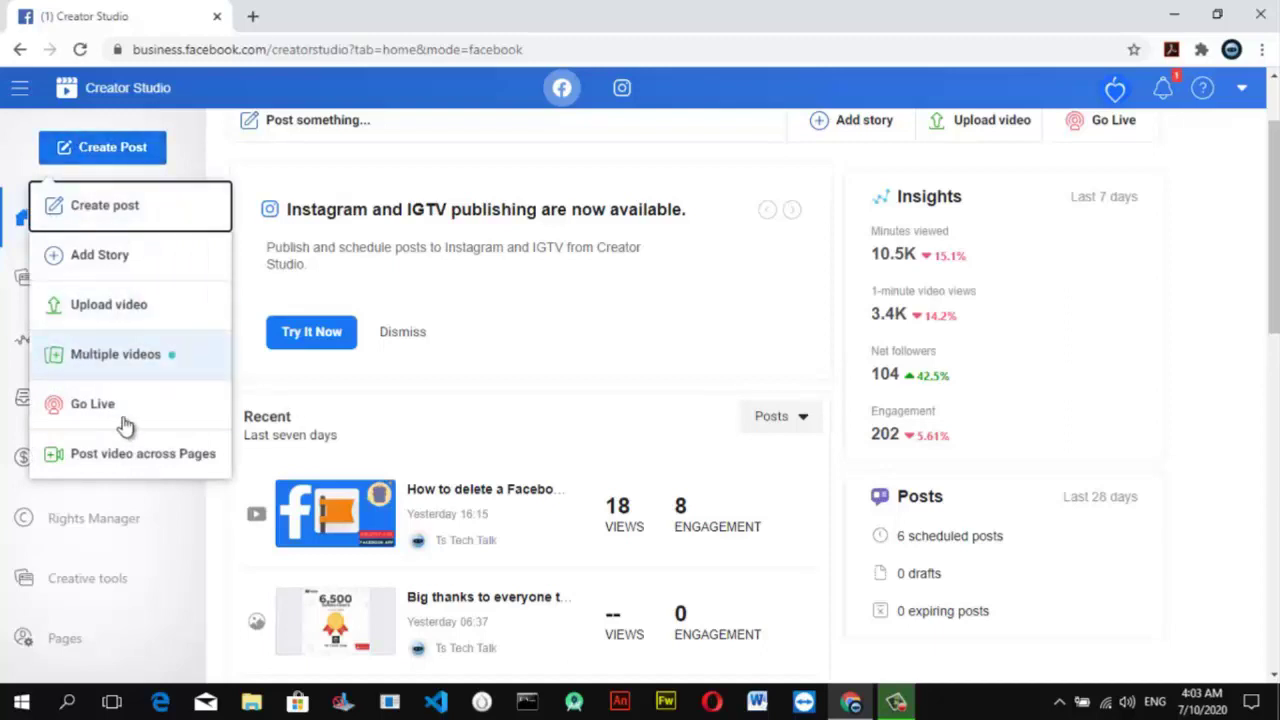
click(158, 455)
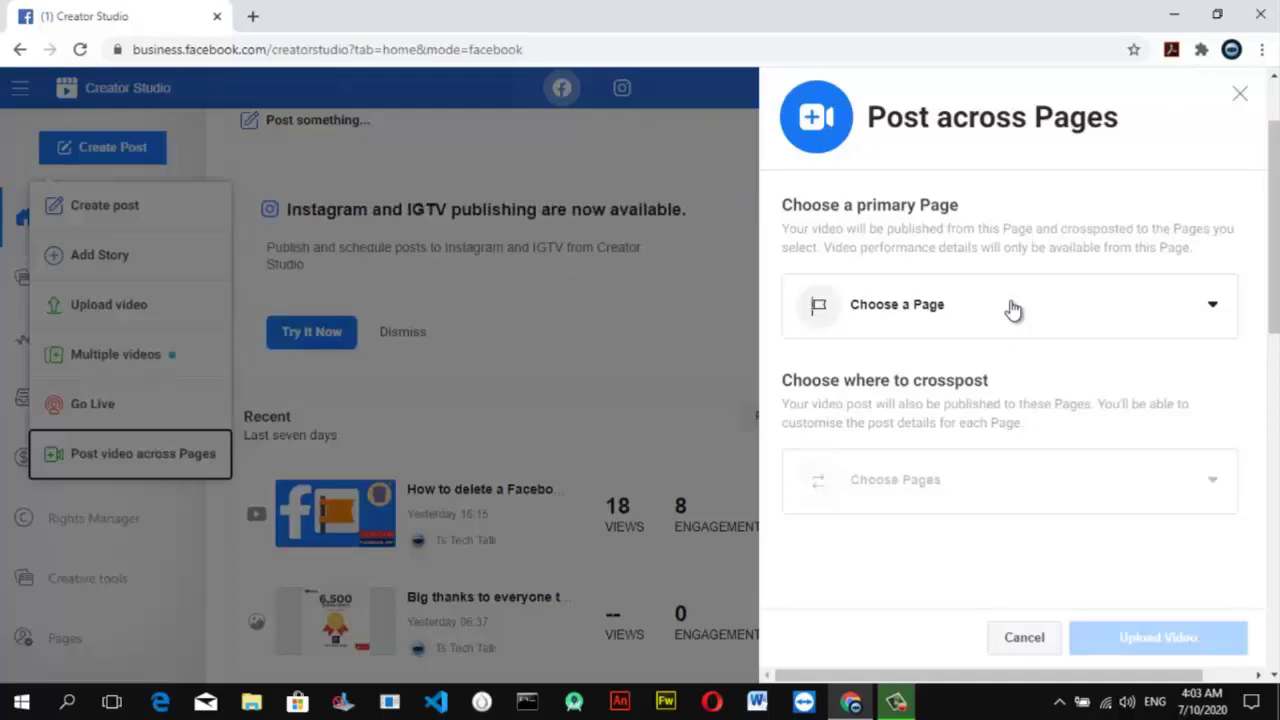
Set Ts Tech Talk as the primary Page and tick Ts tech talk 2 and Rich family for crossposting.
click(1012, 310)
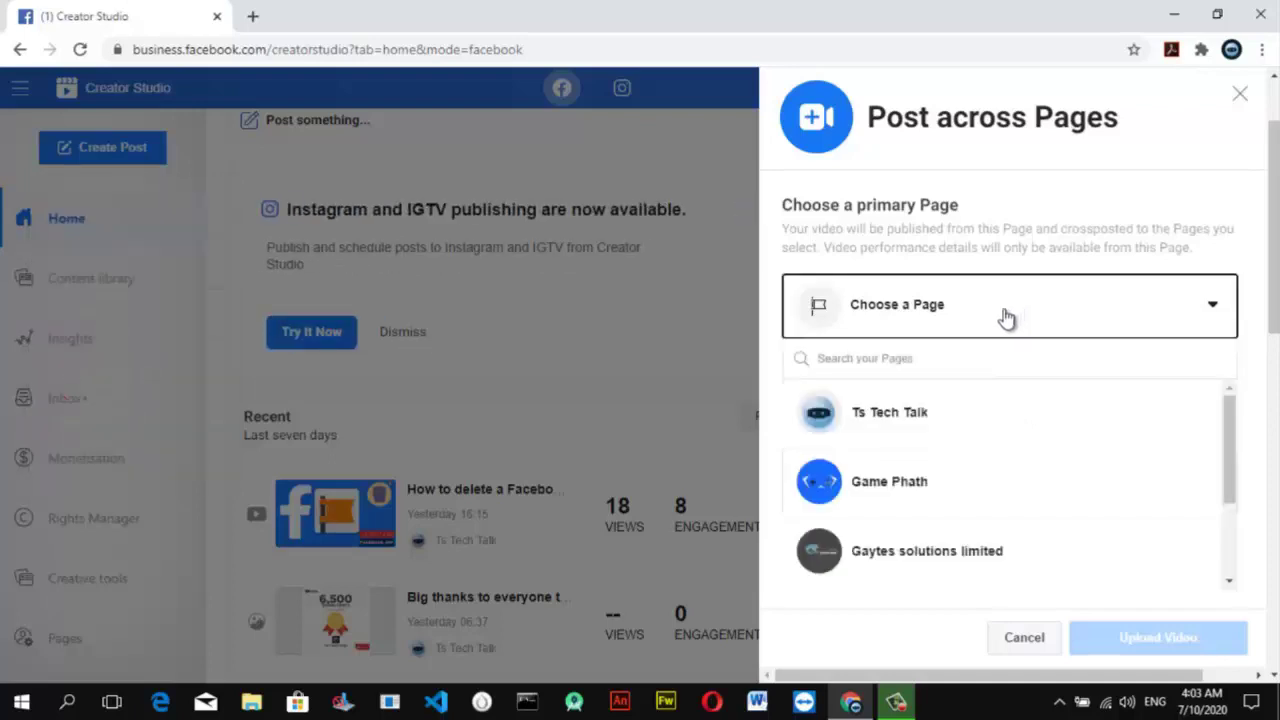
click(894, 405)
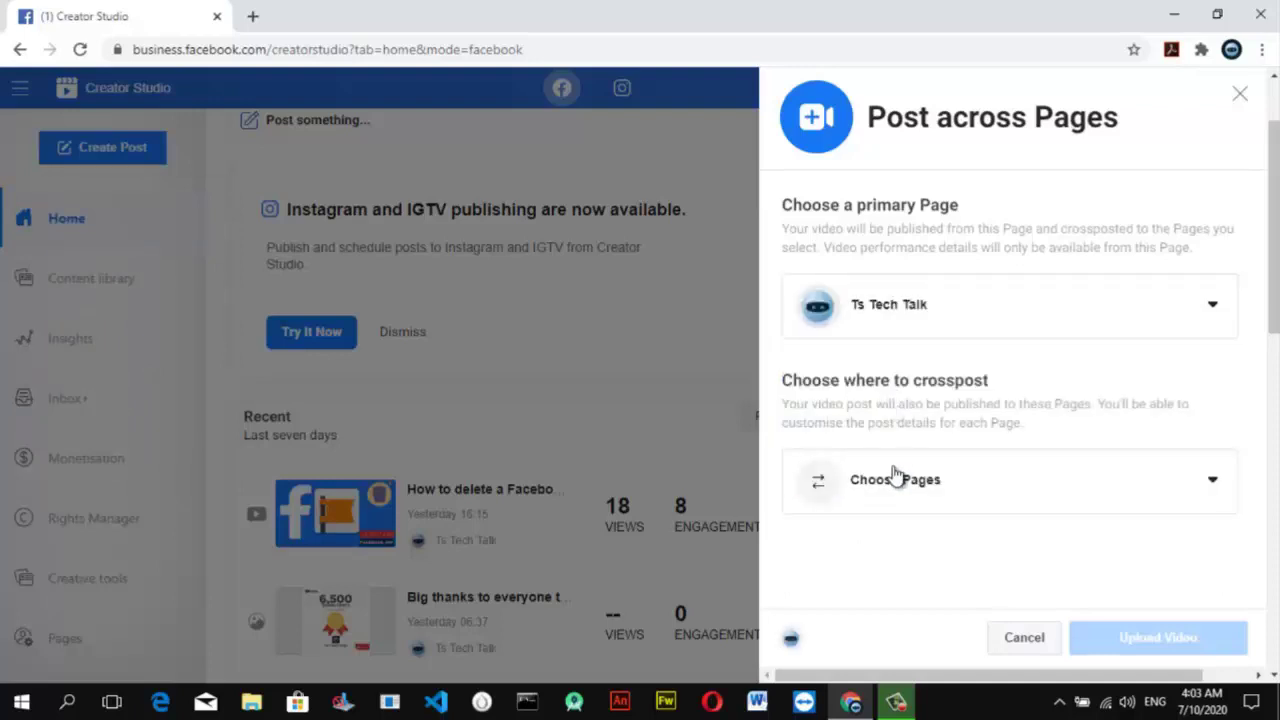
click(895, 479)
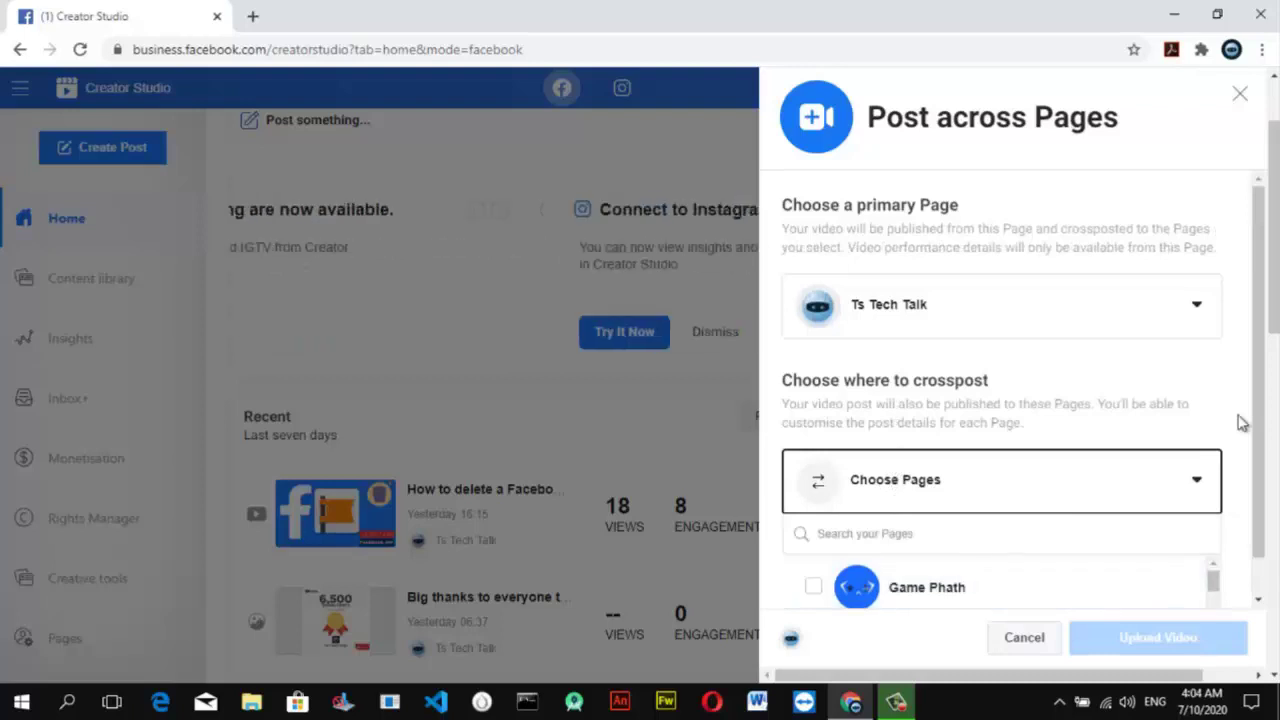
scroll(1275, 323, down, 3)
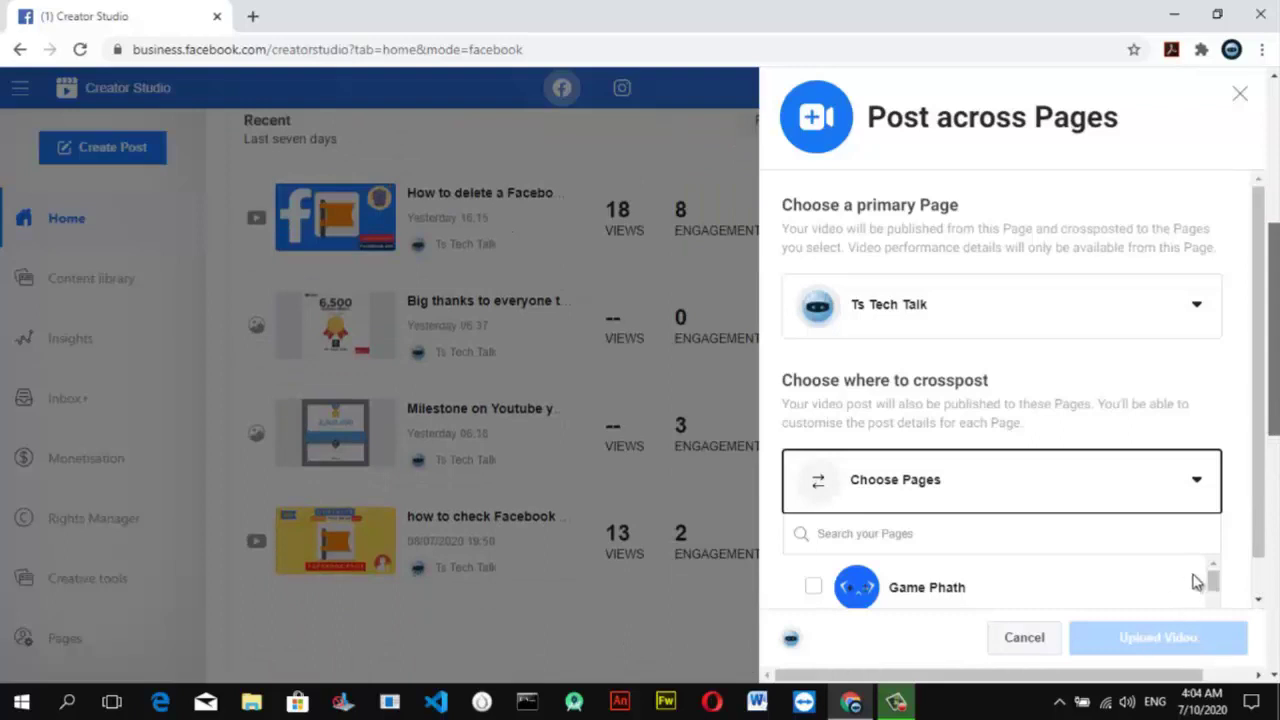
scroll(1210, 588, down, 3)
scroll(1213, 592, down, 1)
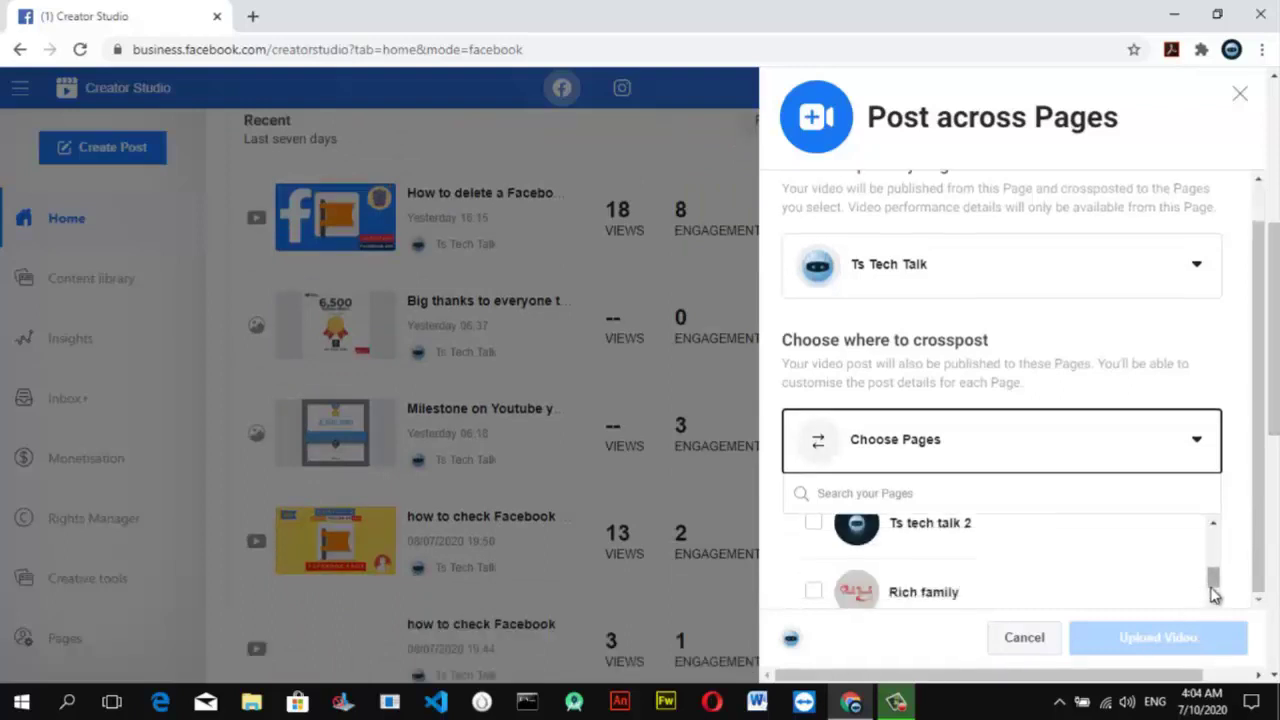
click(813, 527)
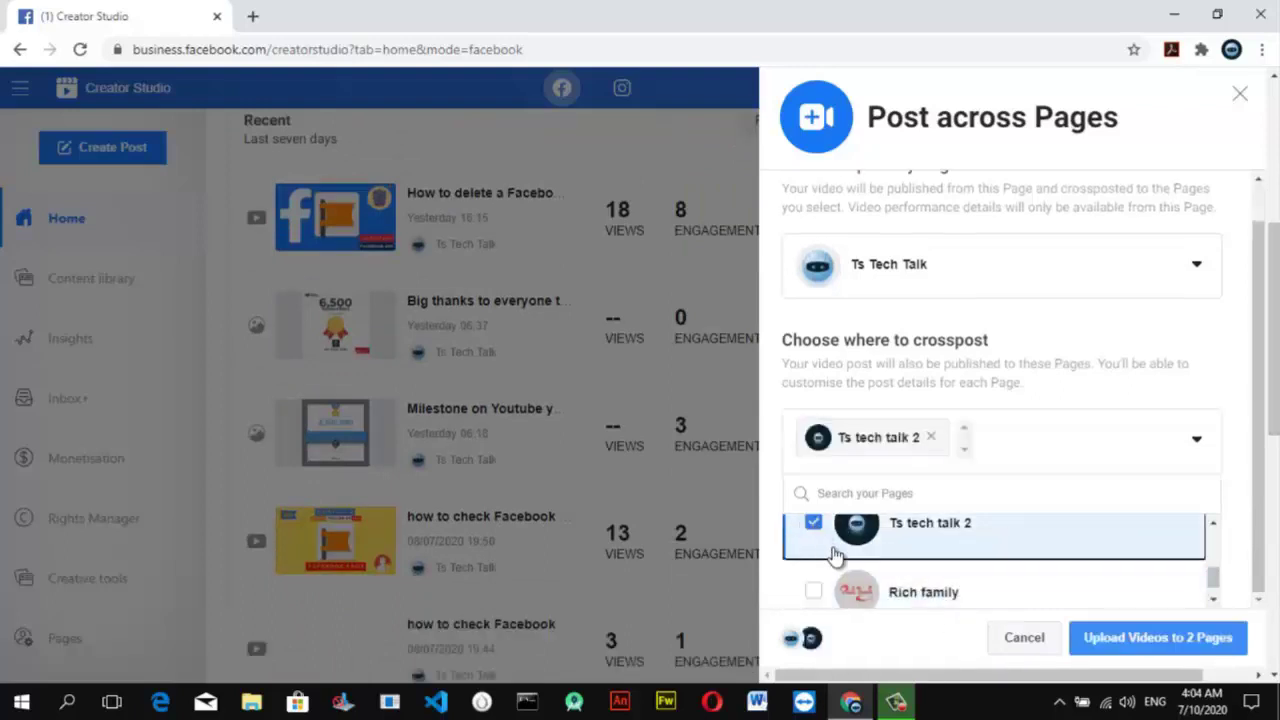
click(813, 593)
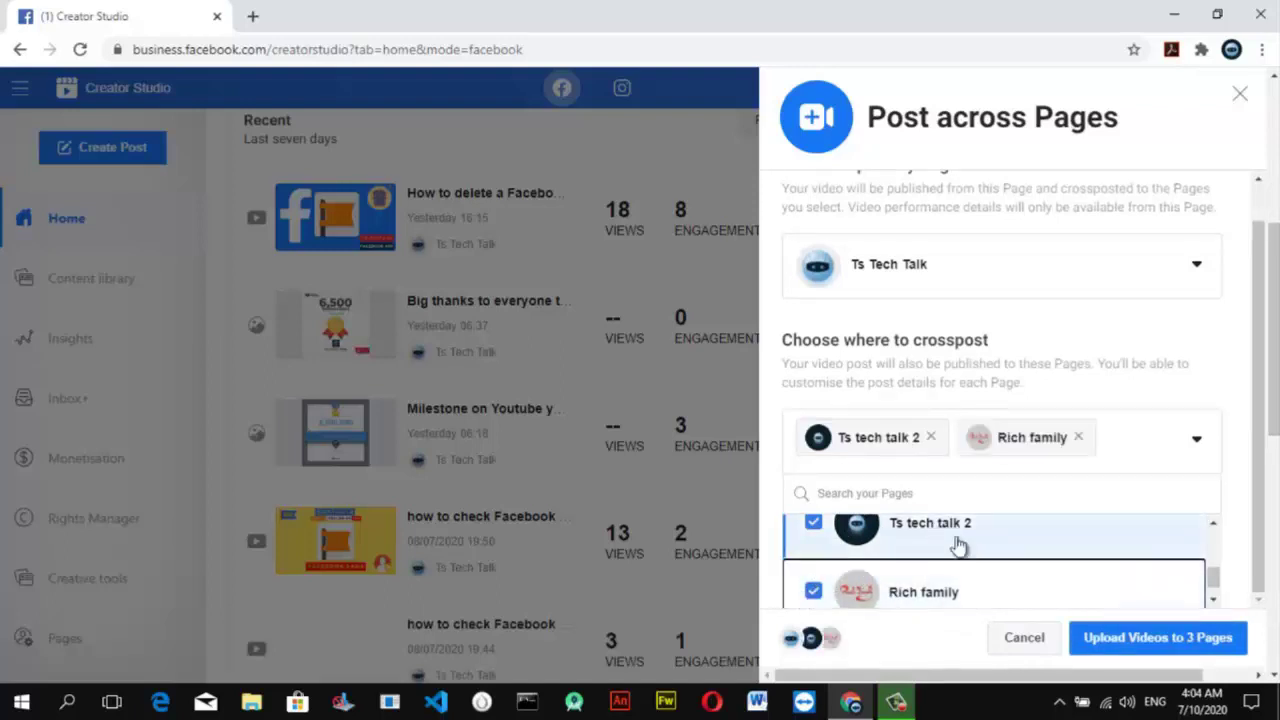
click(1178, 633)
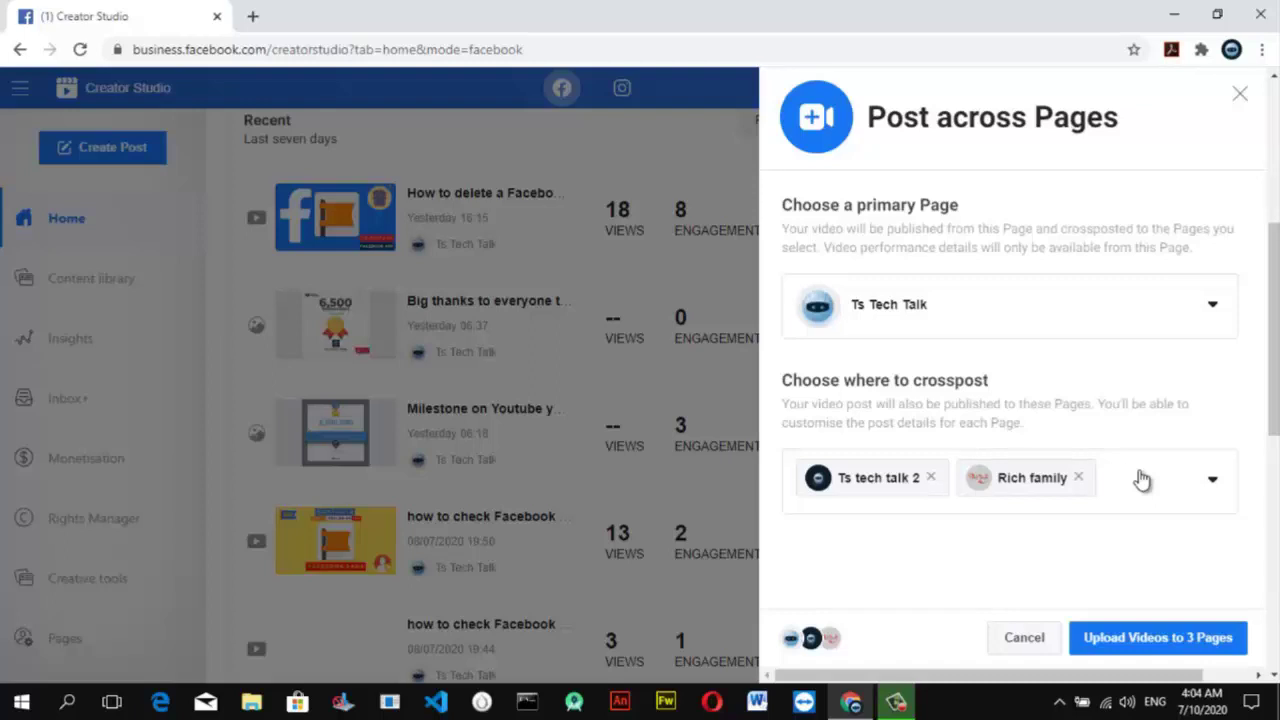
Remove Rich family, then add Game Phath and Gaytes solutions limited as crosspost Pages.
click(1080, 478)
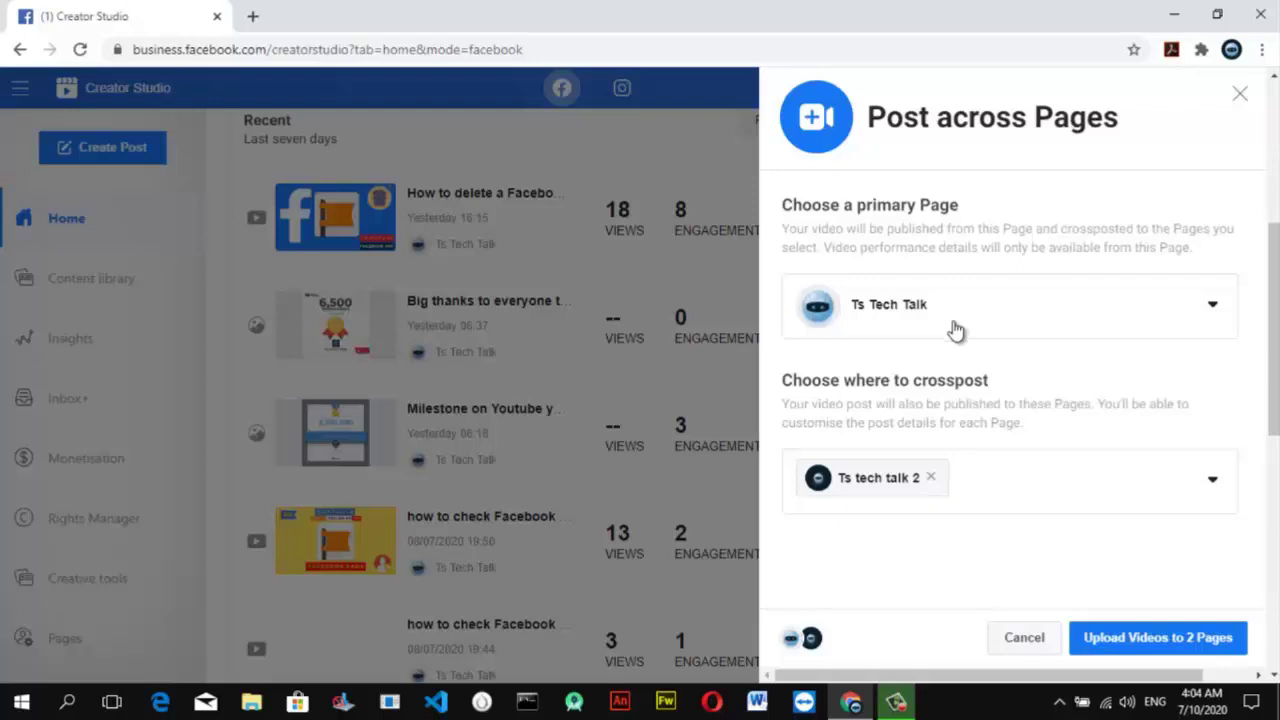
click(1212, 490)
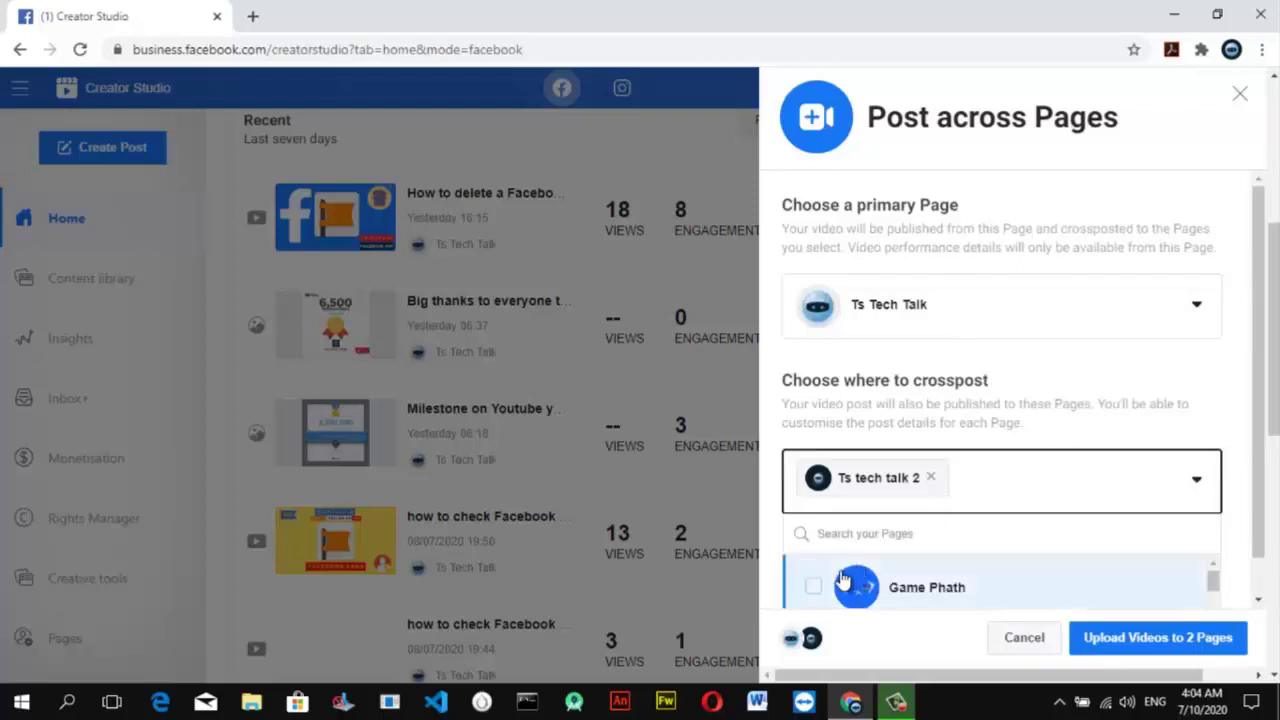
click(814, 588)
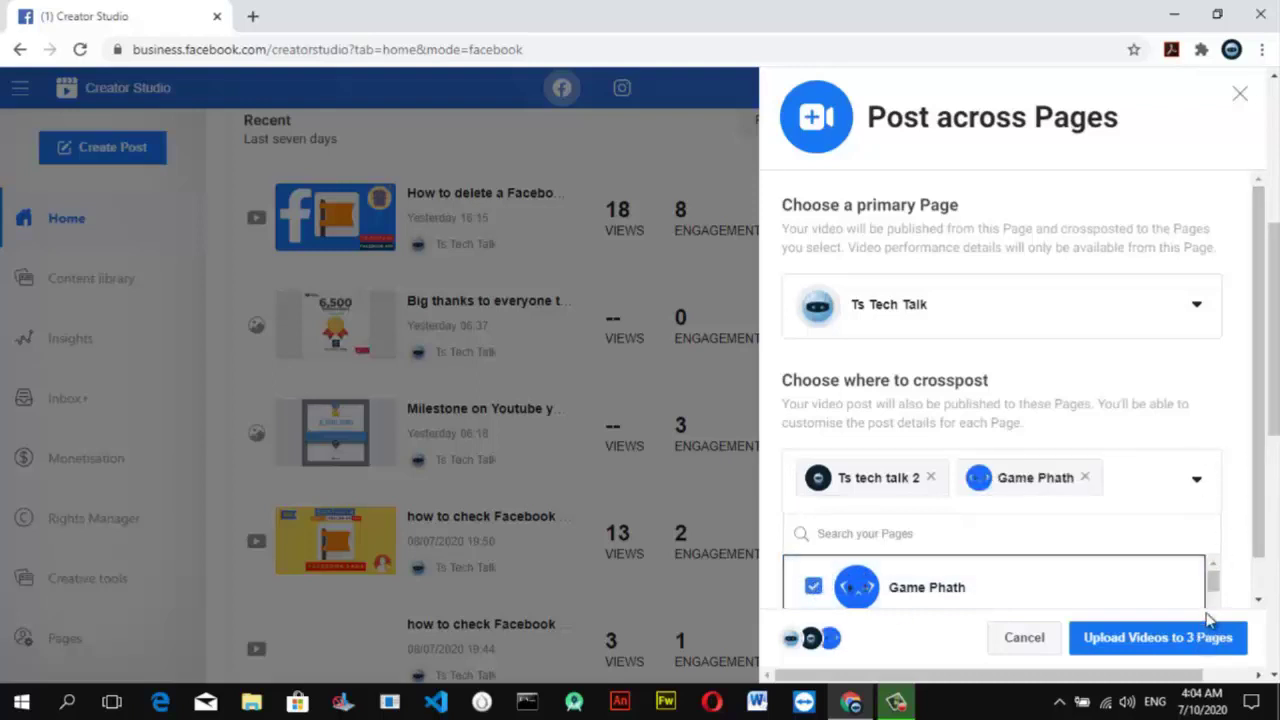
drag(1212, 580, 1207, 615)
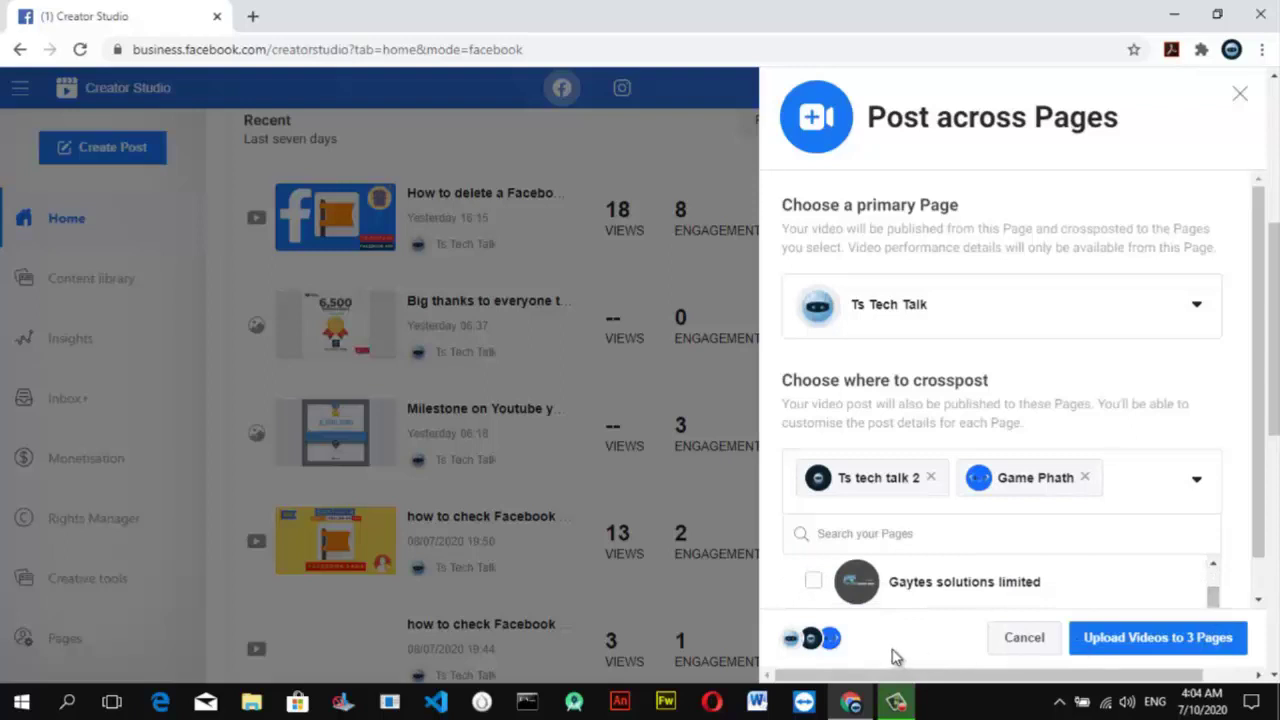
click(814, 583)
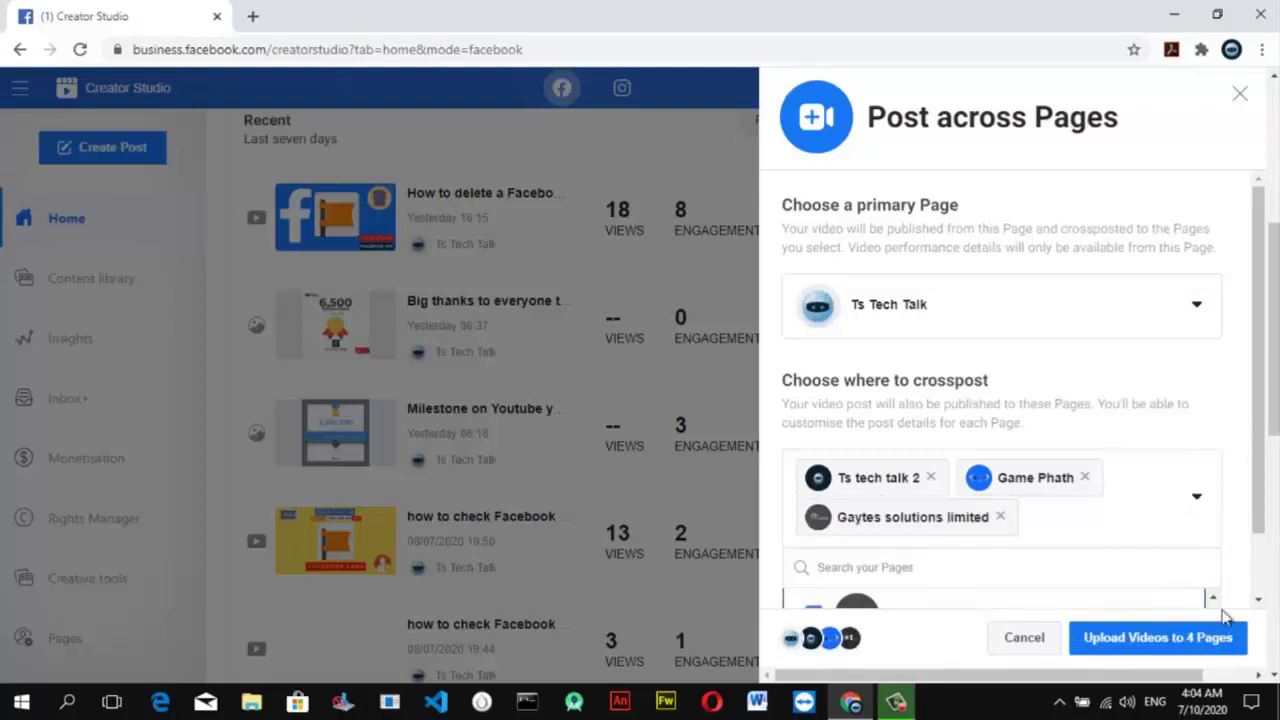
click(1175, 639)
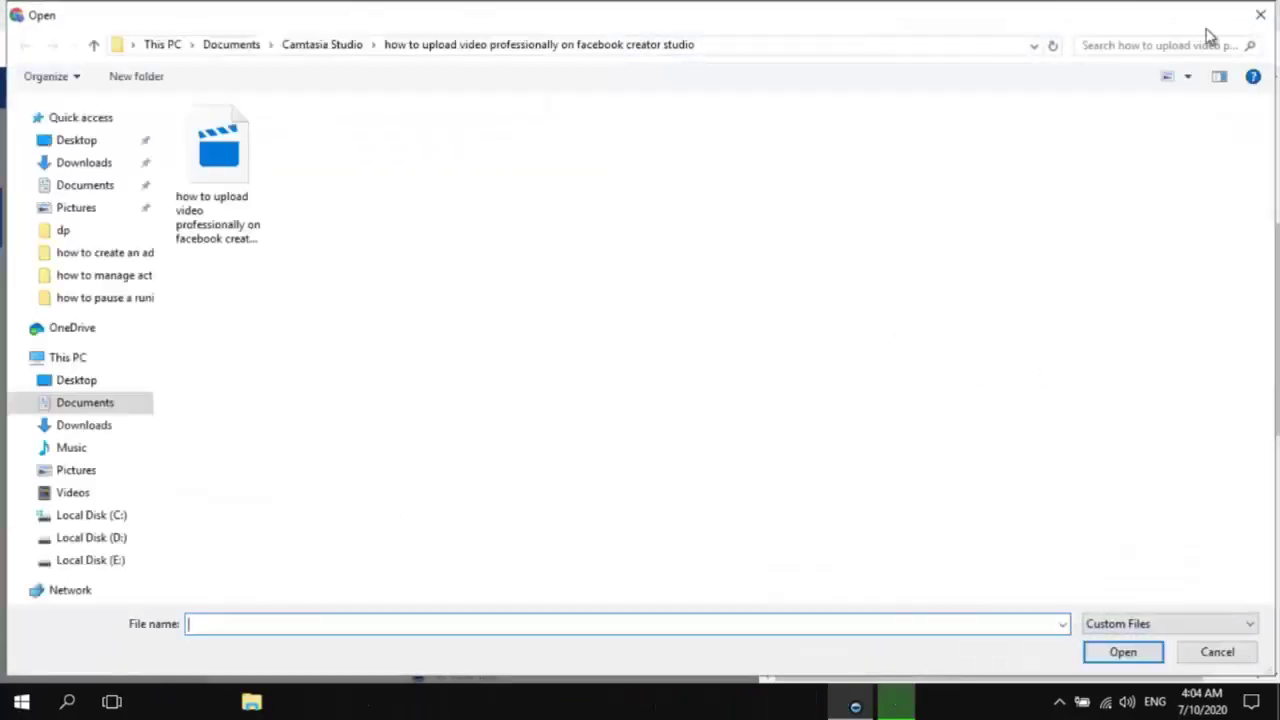
Dismiss the file picker and remove Gaytes solutions limited and Game Phath again.
click(1260, 16)
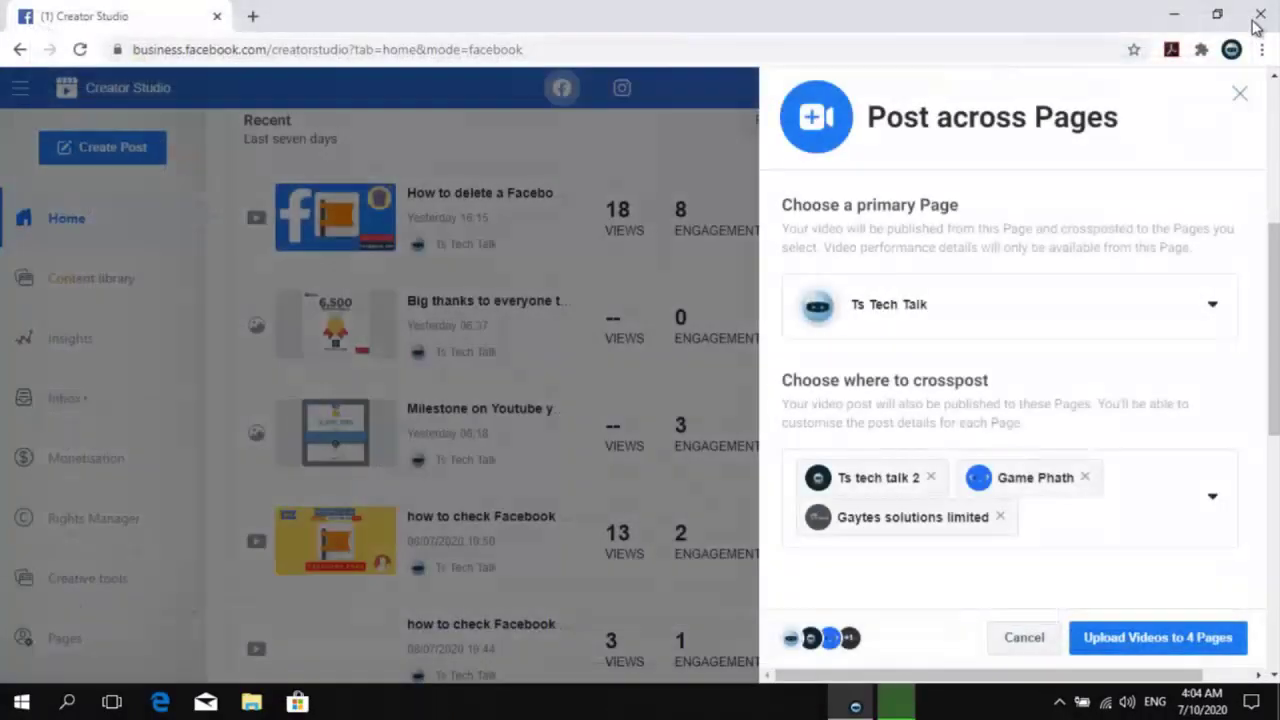
click(1000, 517)
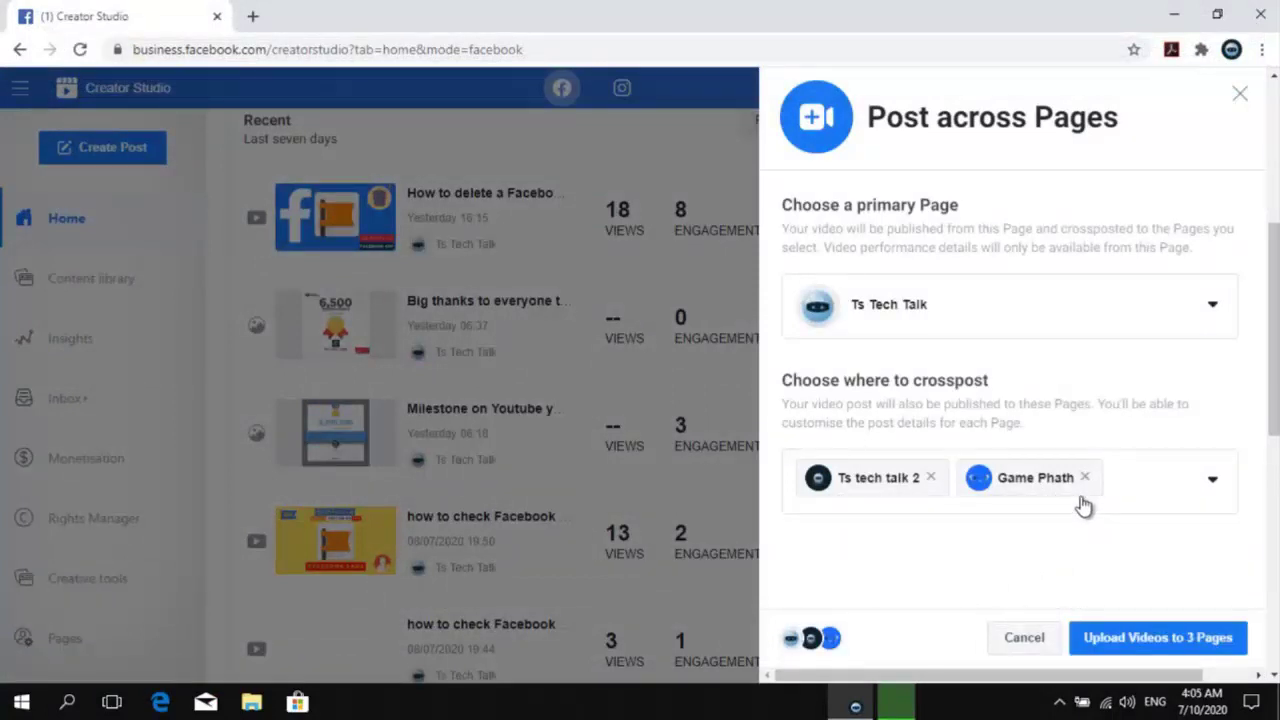
click(1084, 480)
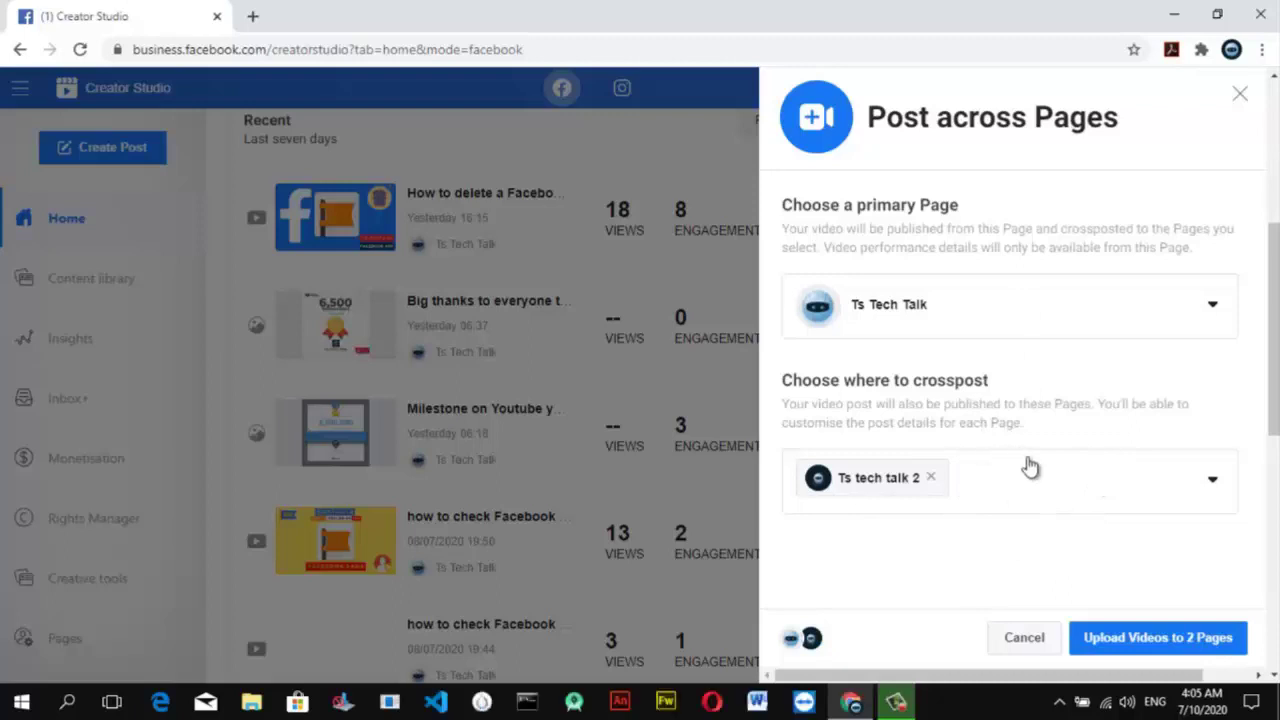
Upload the 'how to create a tournament on facebook' video from the Camtasia Studio folder to the 2 Pages.
click(1145, 640)
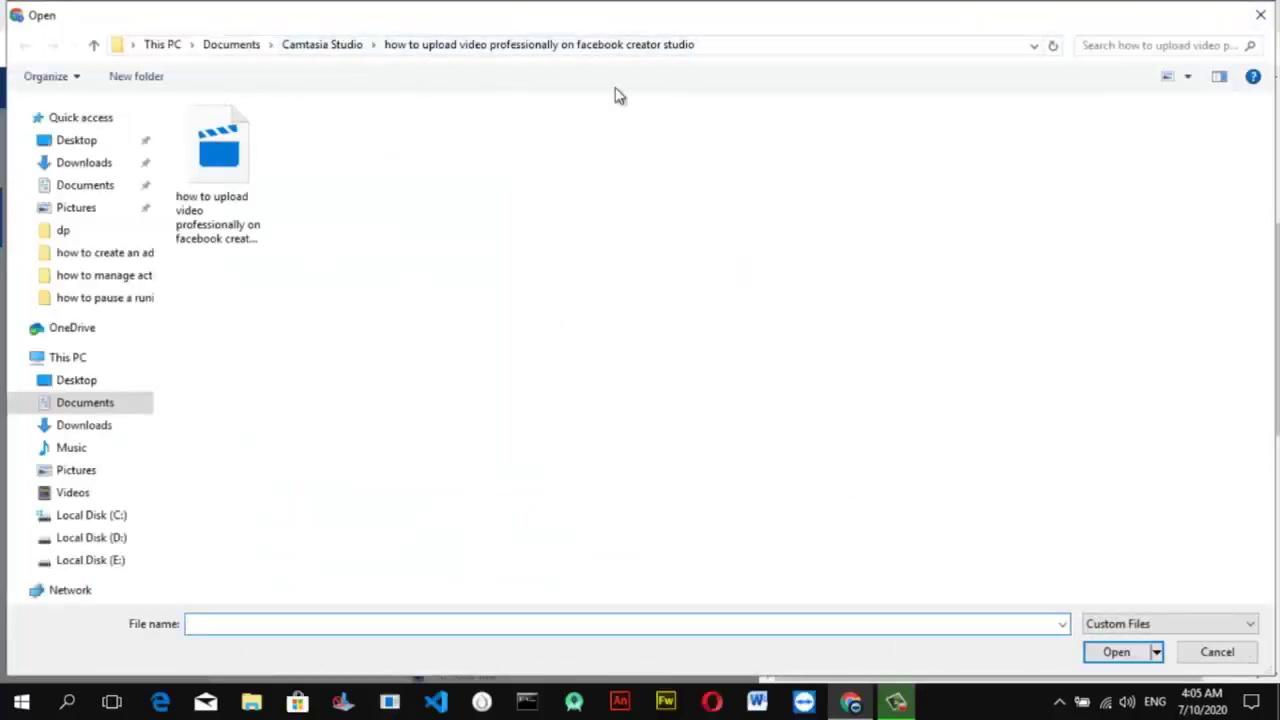
click(347, 50)
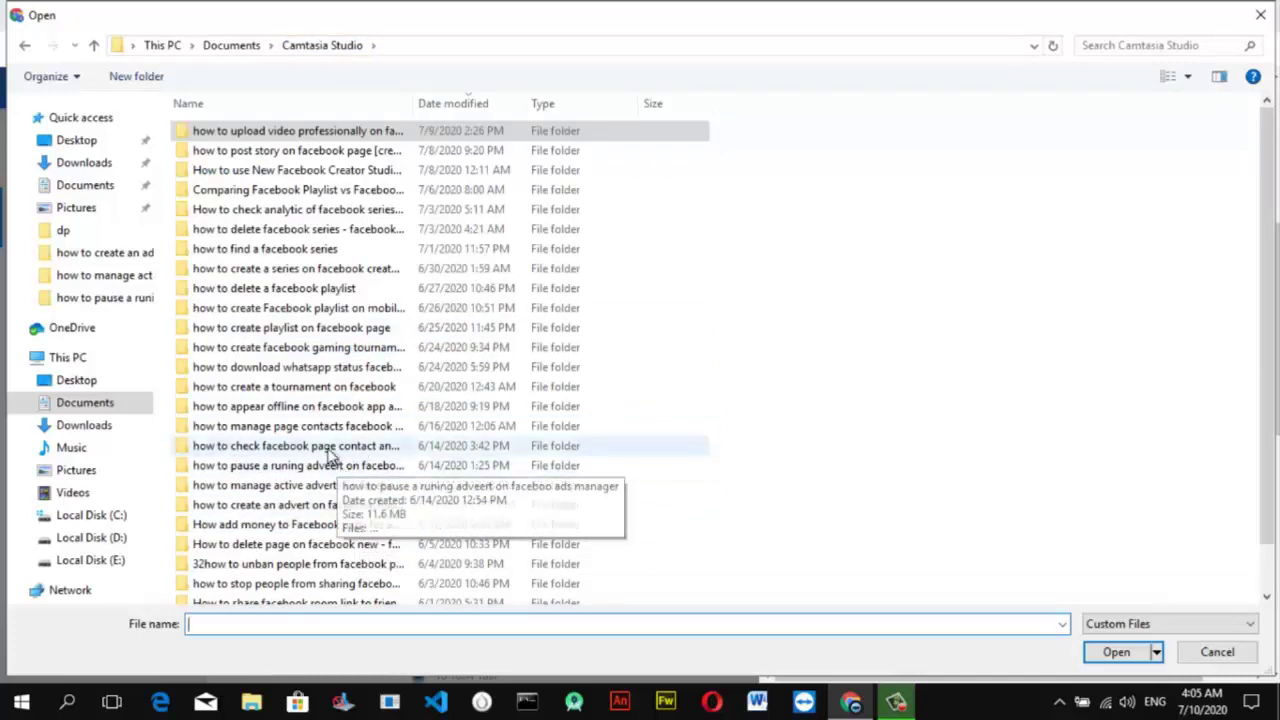
double_click(288, 394)
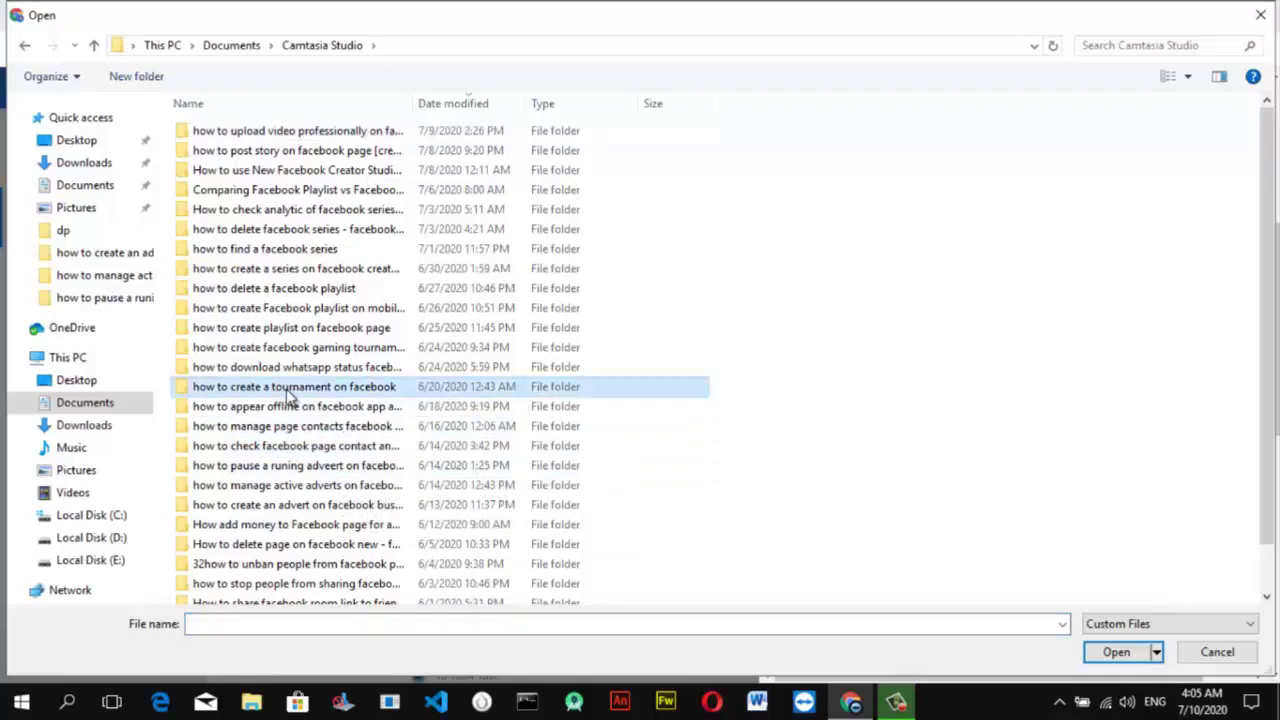
click(222, 140)
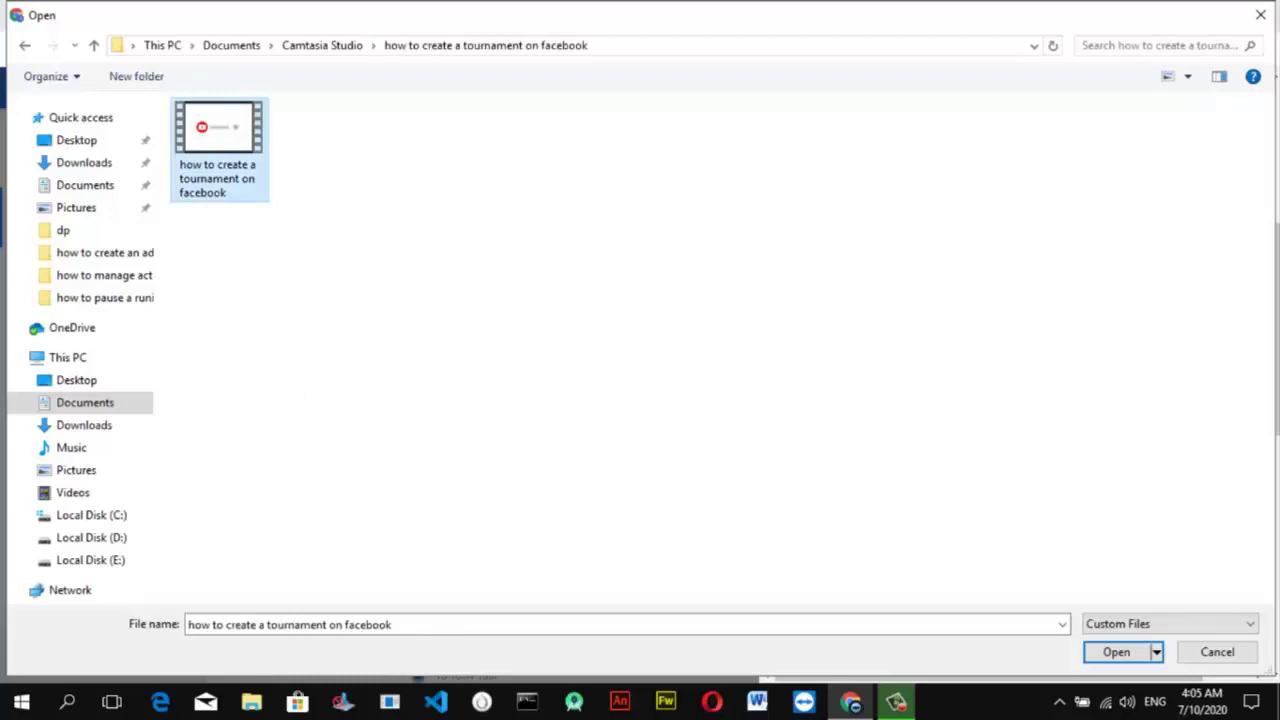
key(Return)
click(1086, 640)
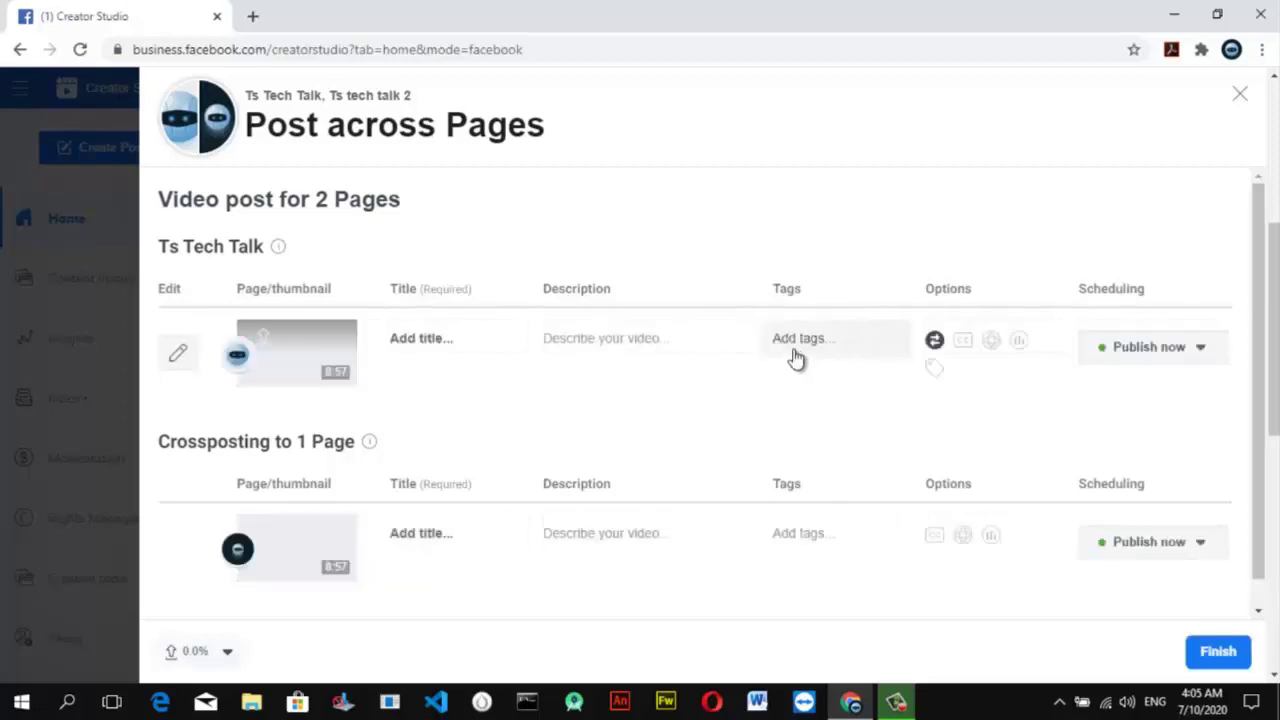
Type the title 'How to create tournament on facebook [gamer]', fixing typos along the way.
click(414, 338)
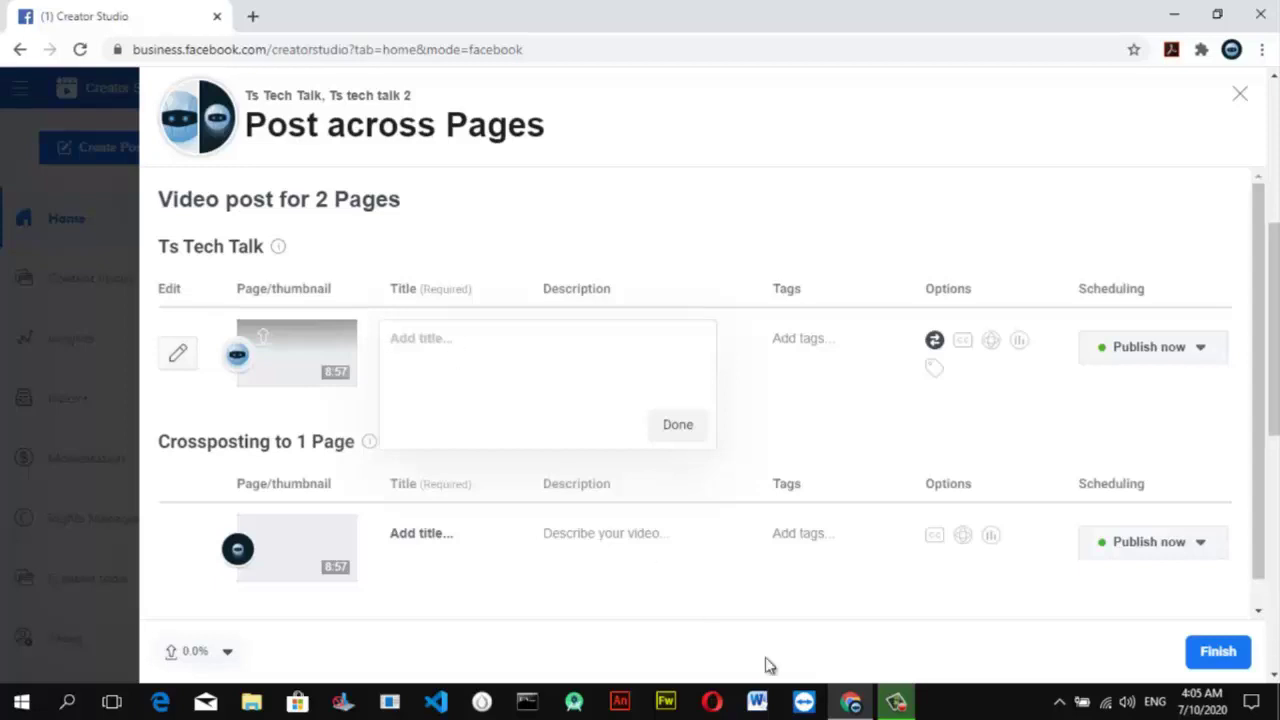
text(How)
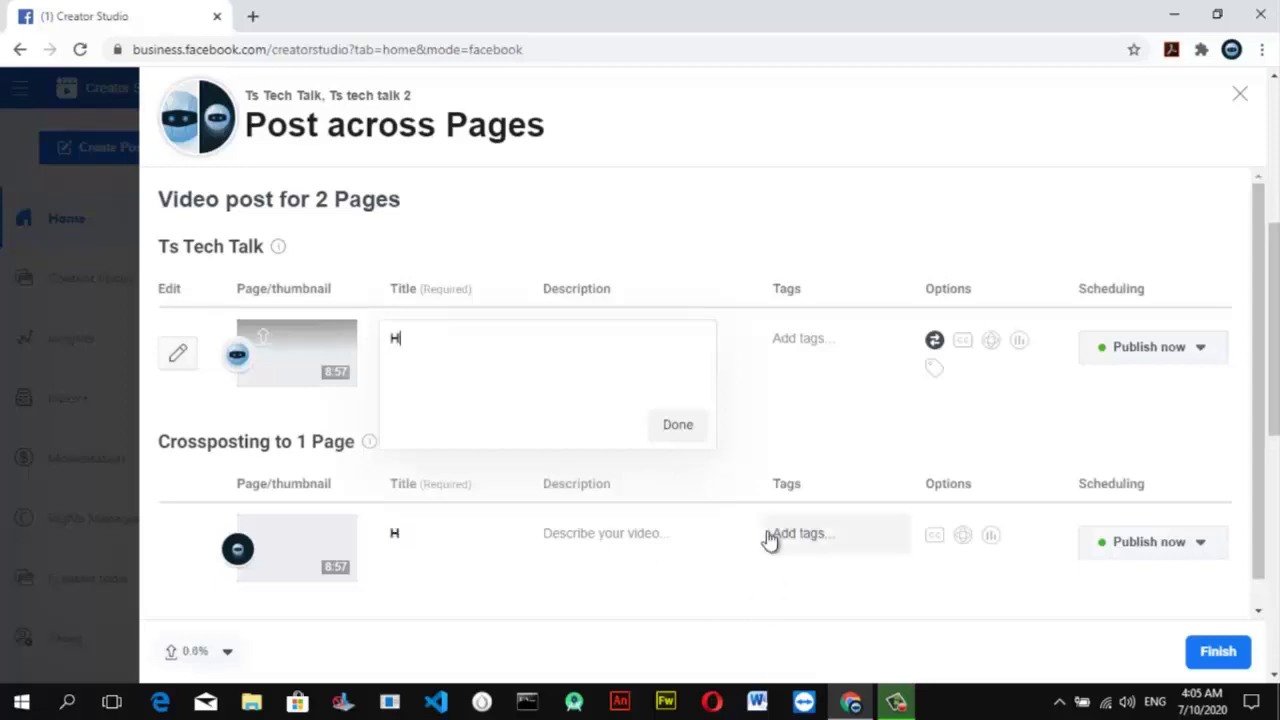
text(to)
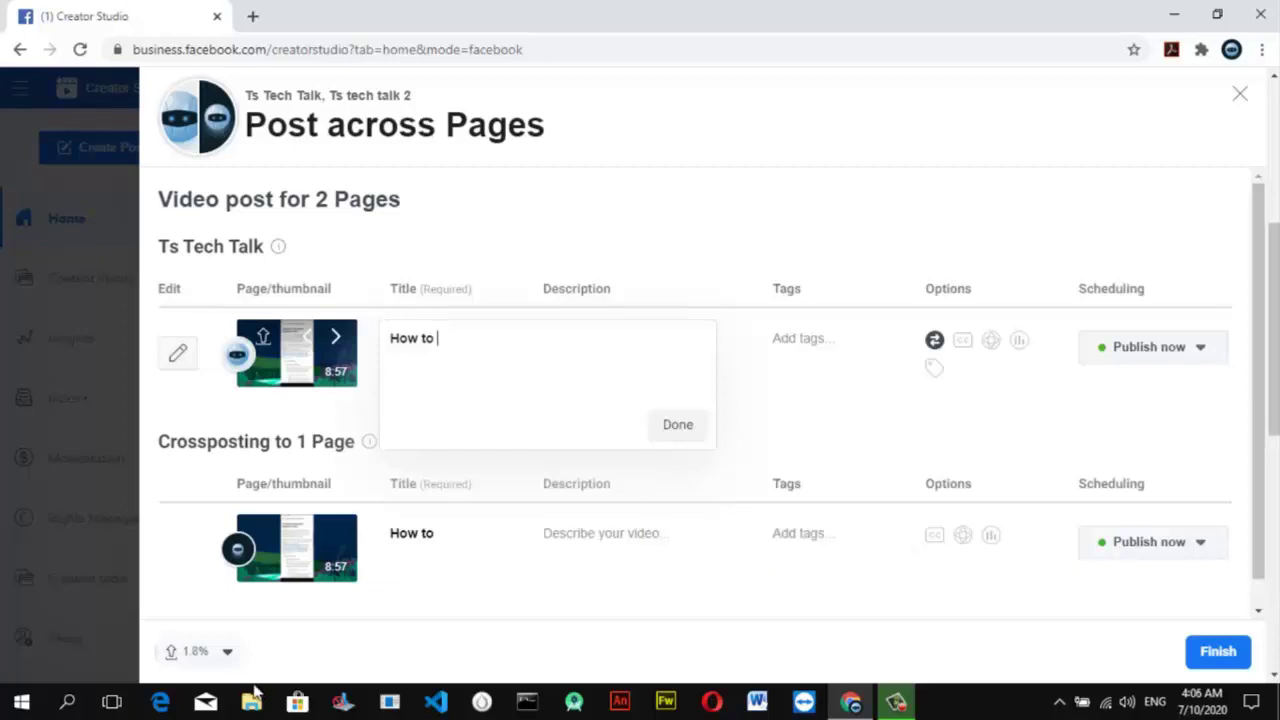
mouse_move(895, 706)
mouse_move(894, 658)
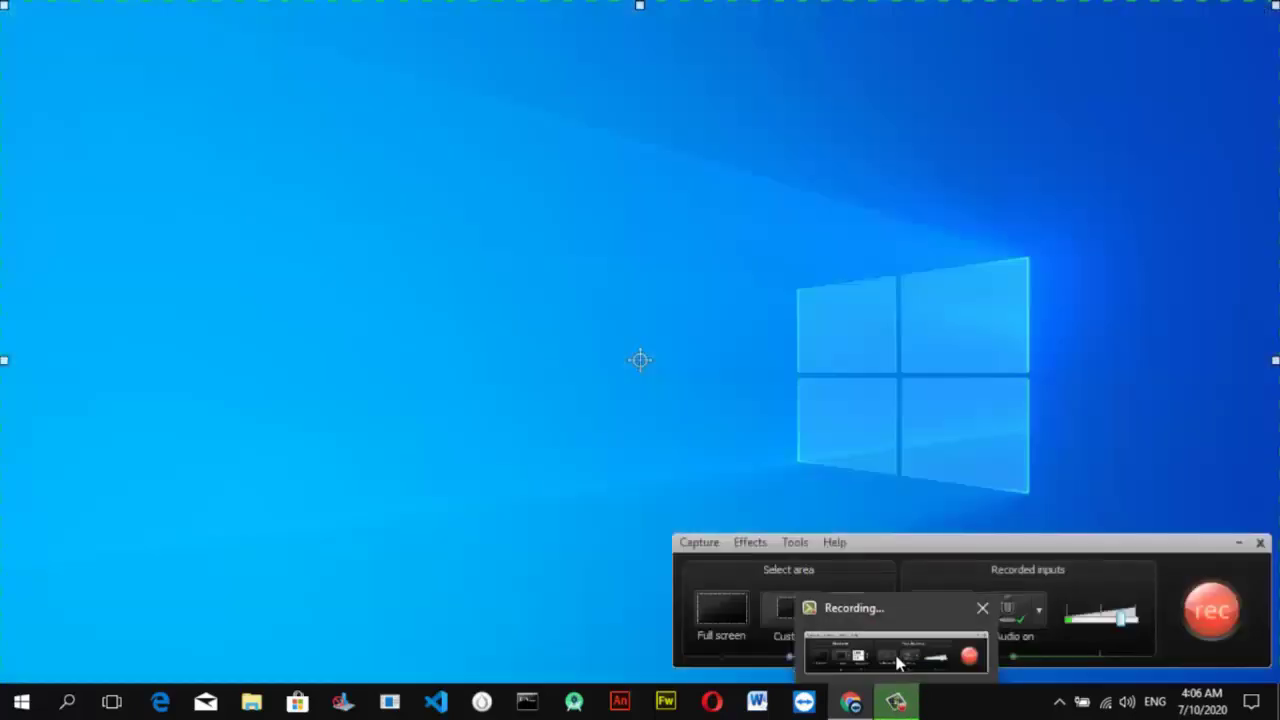
click(894, 658)
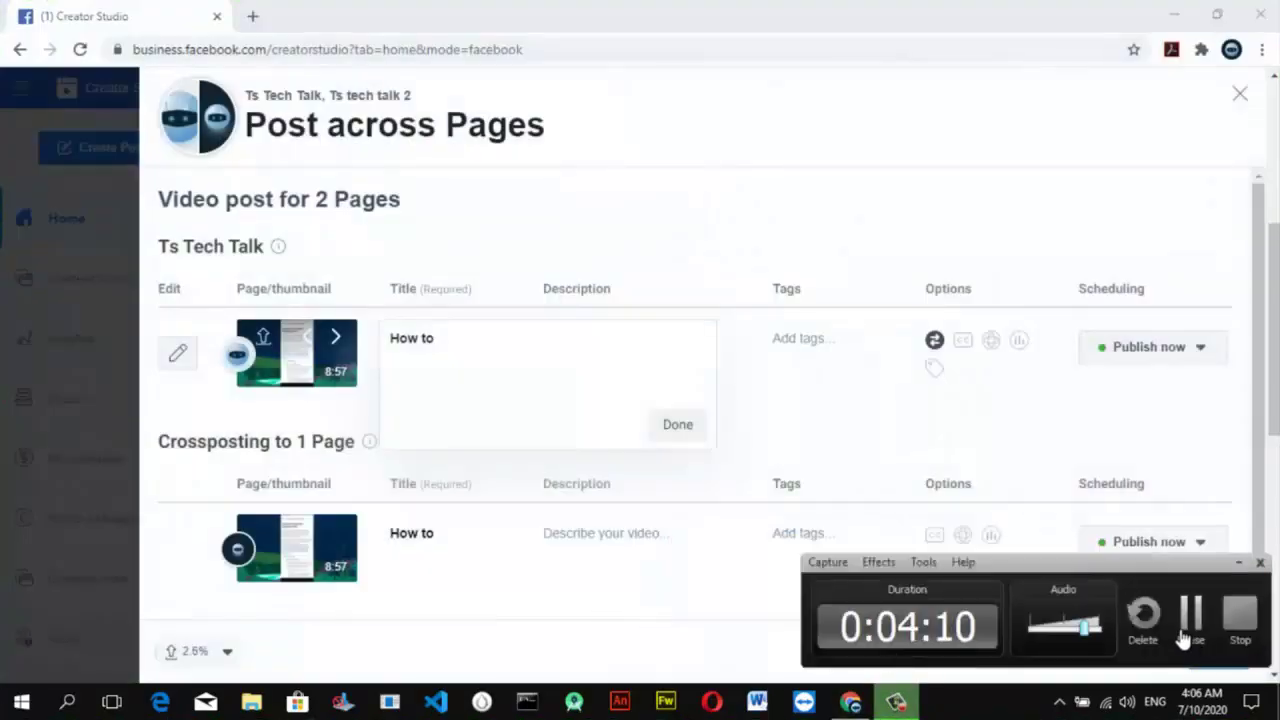
click(1190, 618)
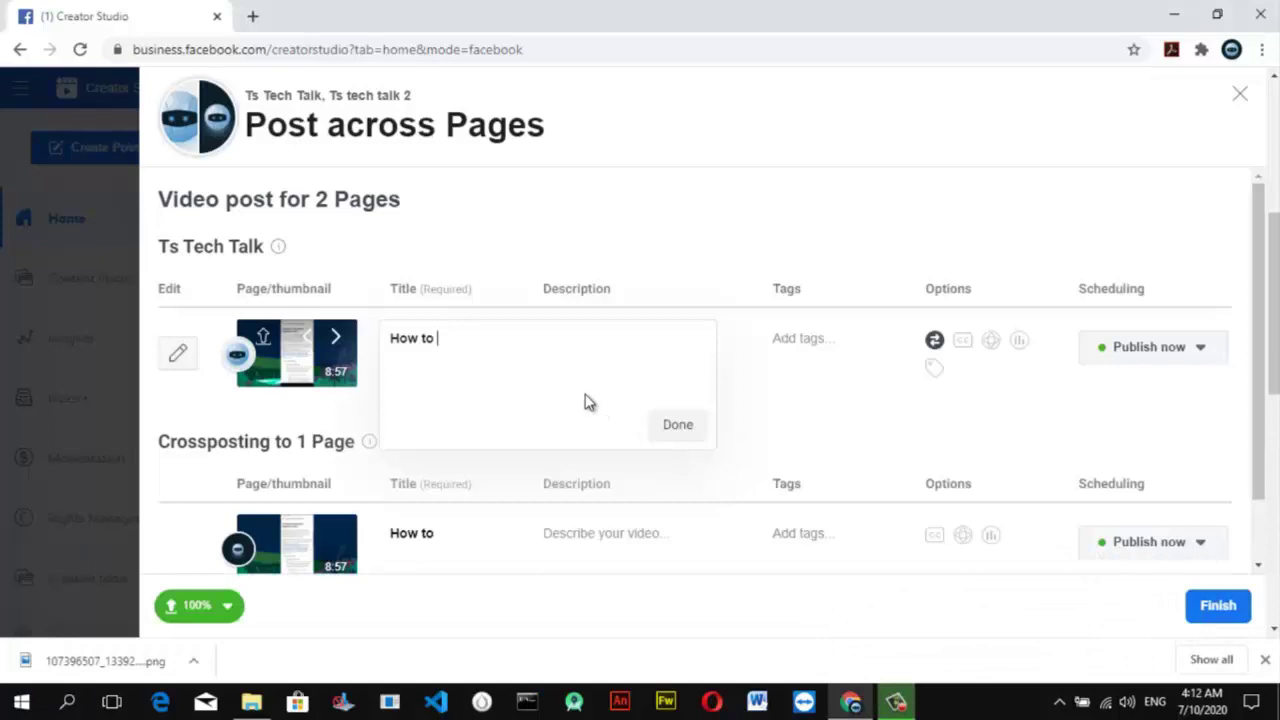
text(create tour)
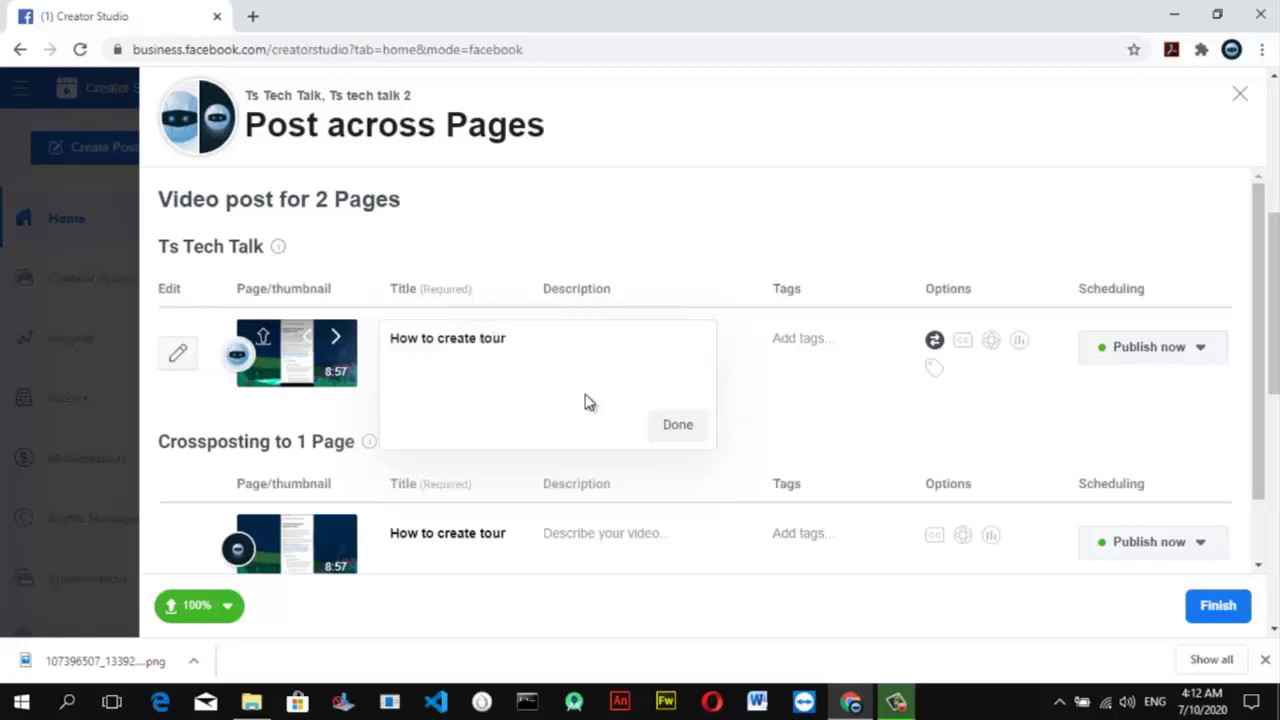
text(nament on facebook)
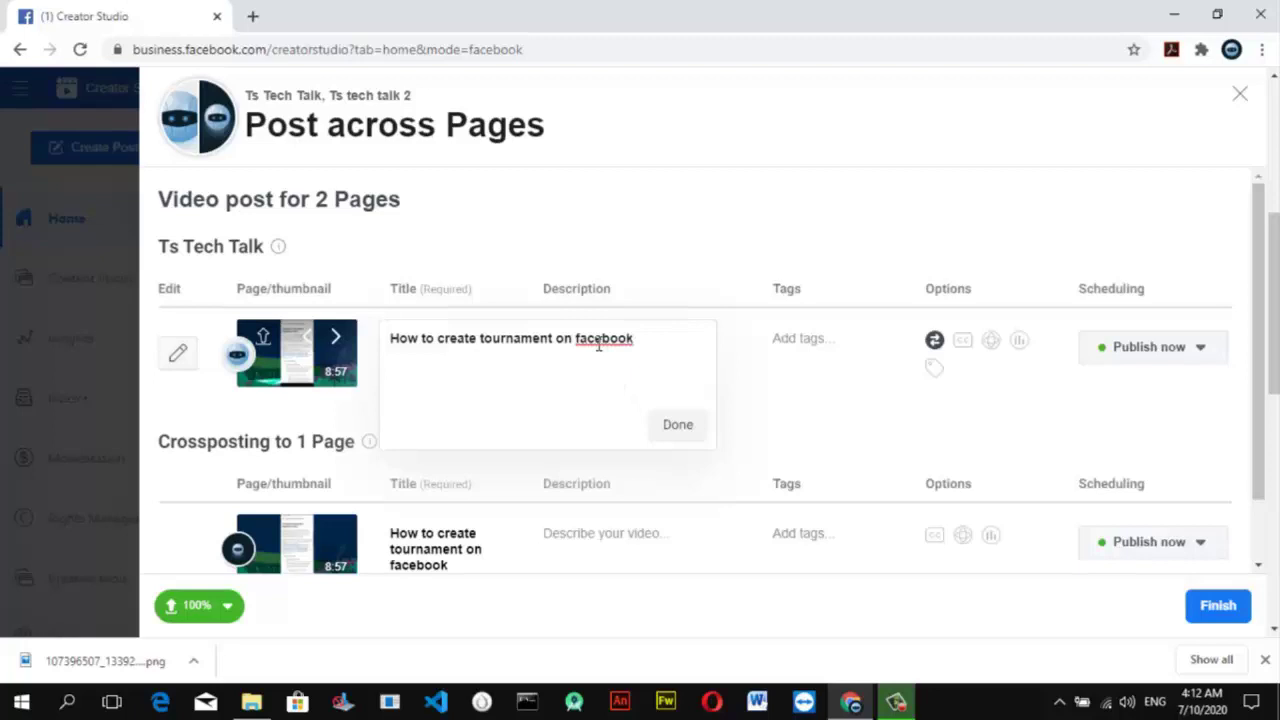
text( g)
key(BackSpace)
text([gamer])
Correct 'facebook' to 'Facebook' using the spelling suggestion and confirm the title.
double_click(597, 336)
right_click(597, 336)
click(638, 347)
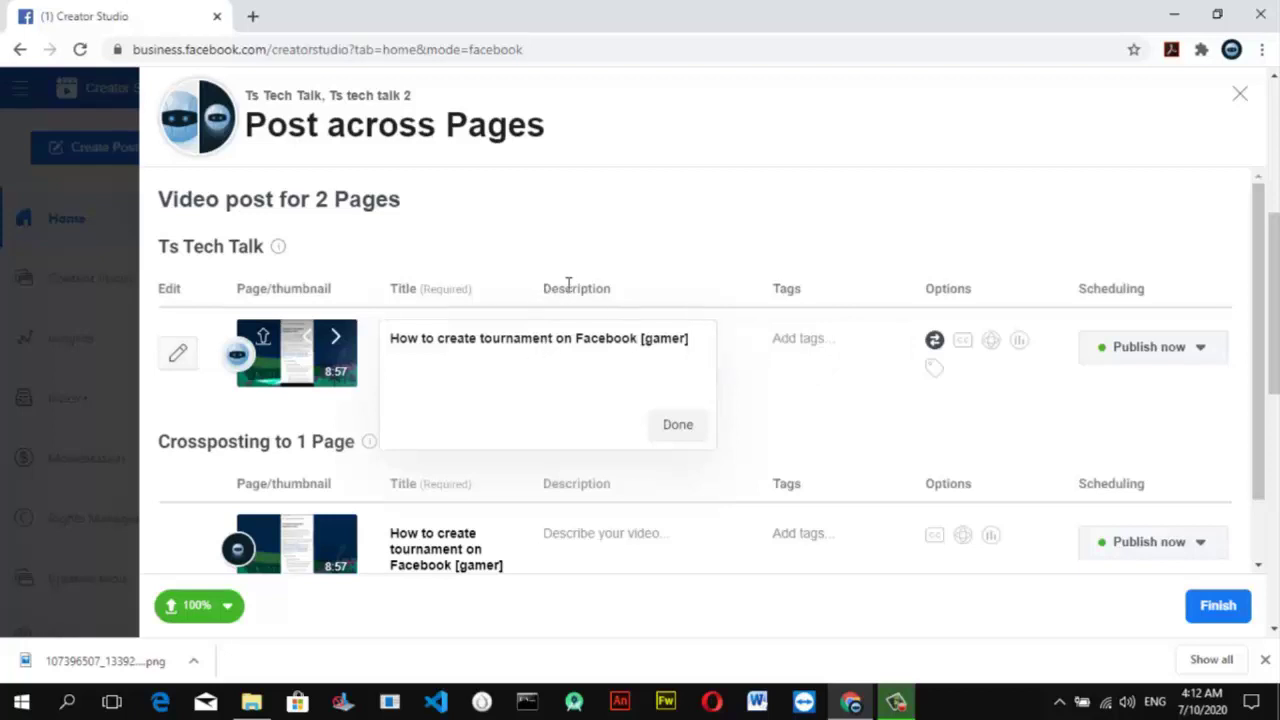
click(666, 437)
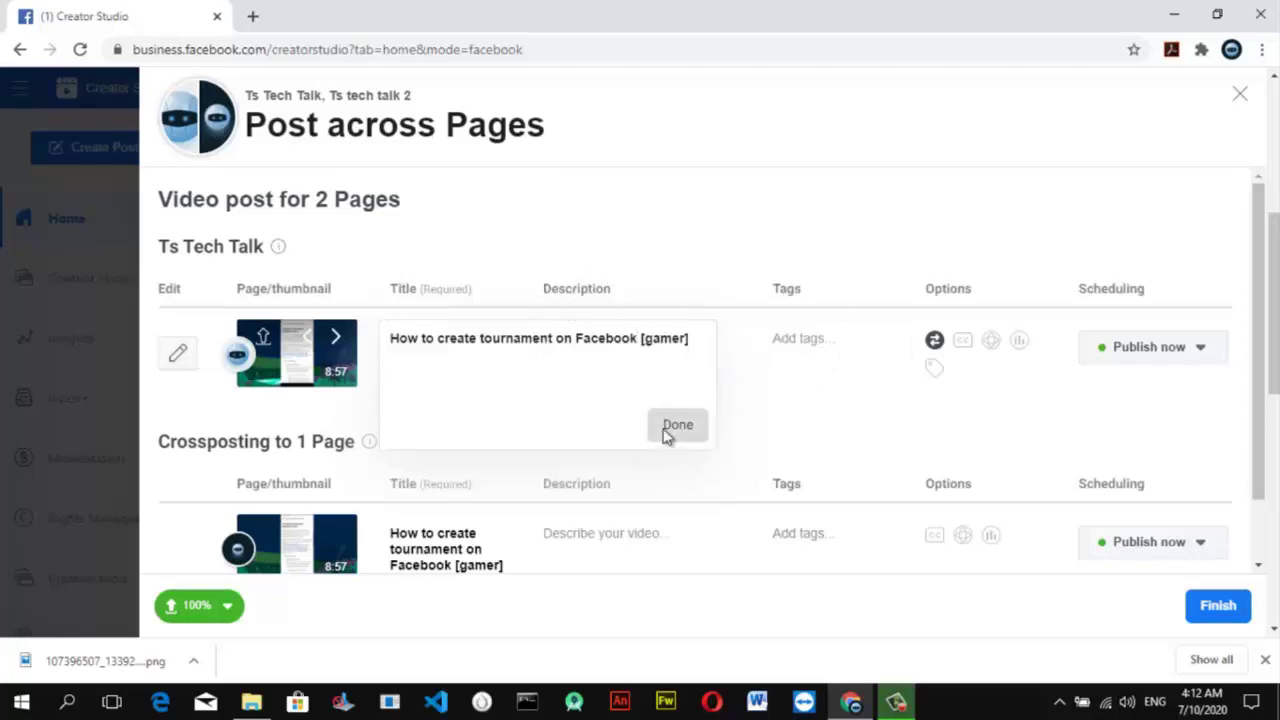
Start the description with 'H', briefly reopening the title without changing it.
click(596, 332)
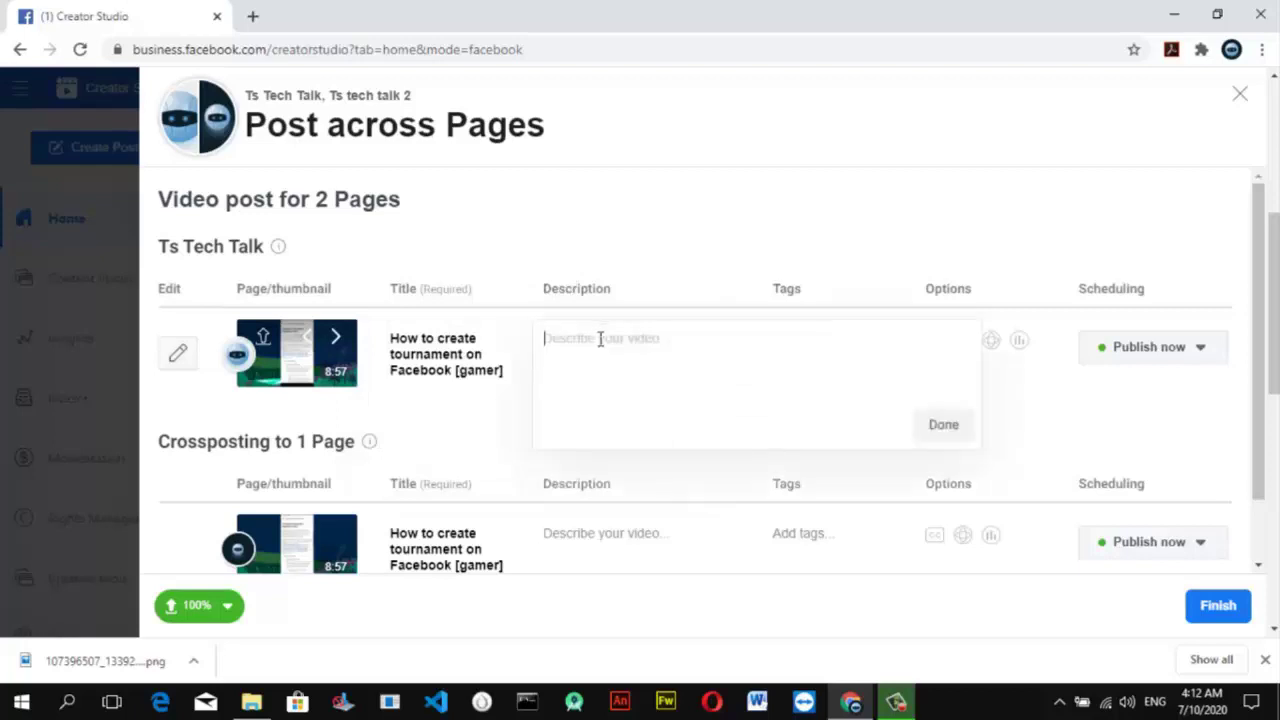
text(H)
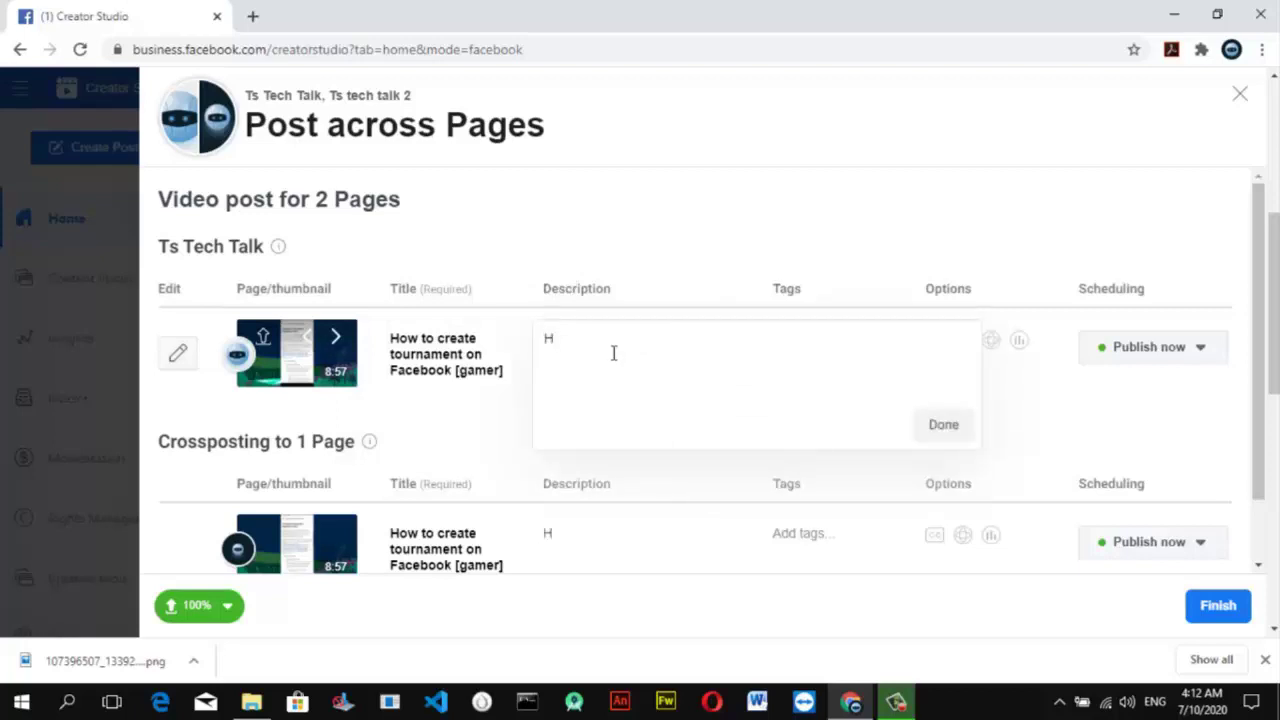
click(491, 351)
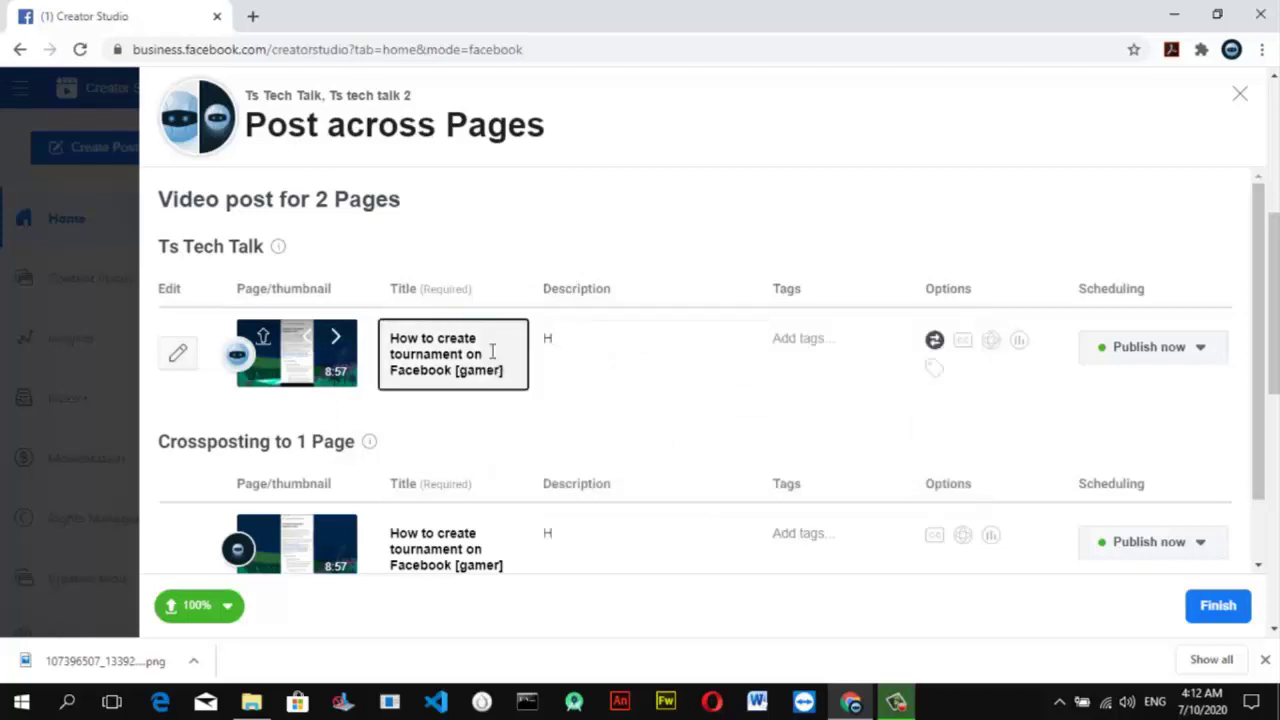
triple_click(432, 340)
key(ctrl+c)
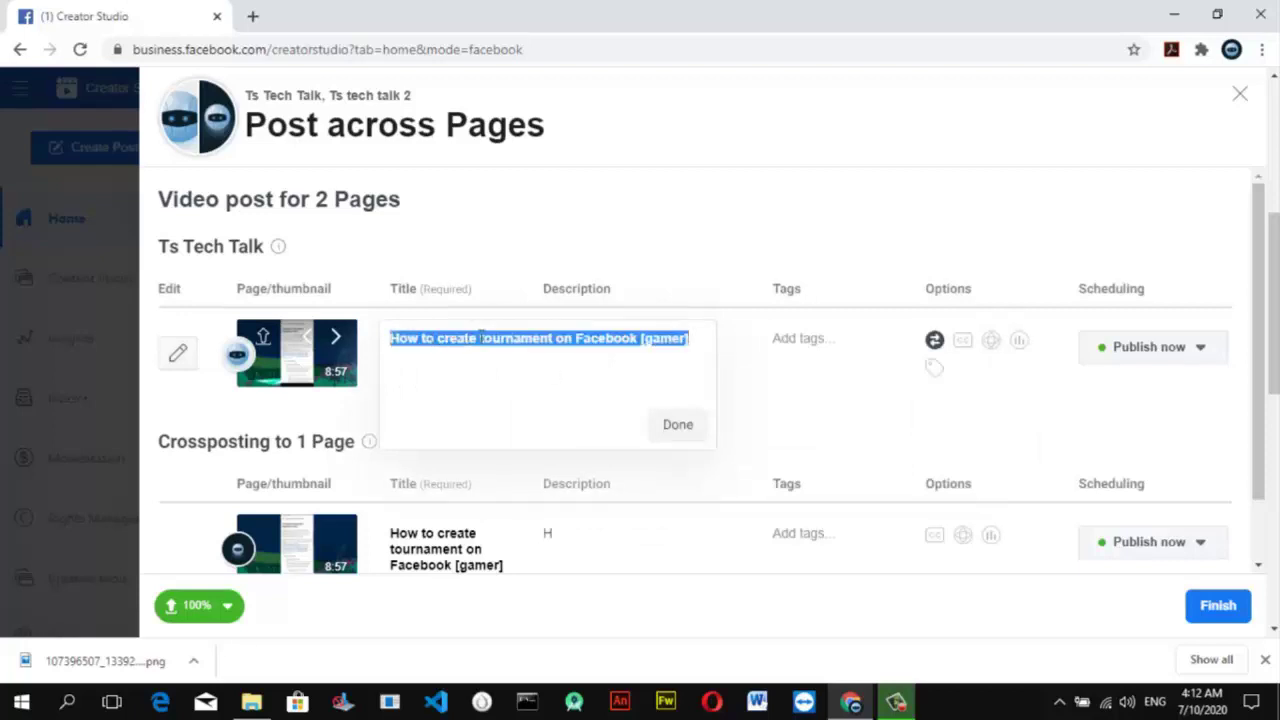
click(690, 440)
click(560, 336)
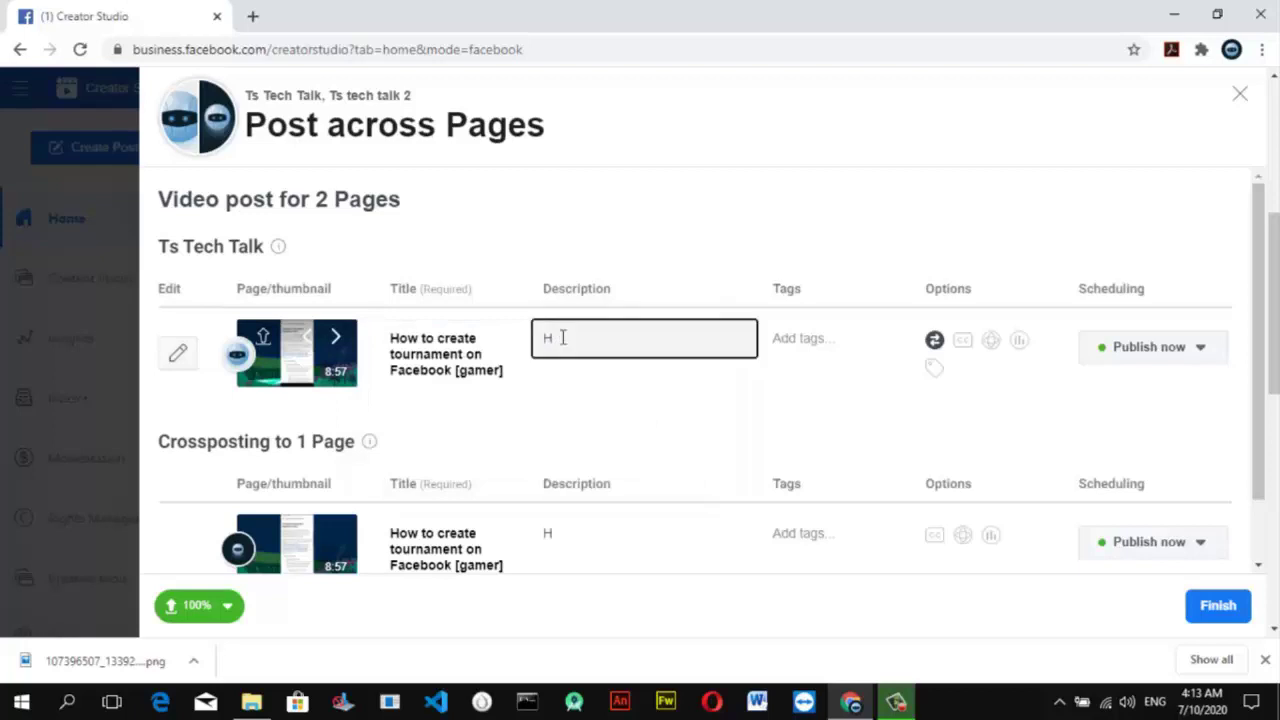
Continue the description with the pasted title, promising the tutorial in 9 minutes and asking viewers to watch and like.
text(ello)
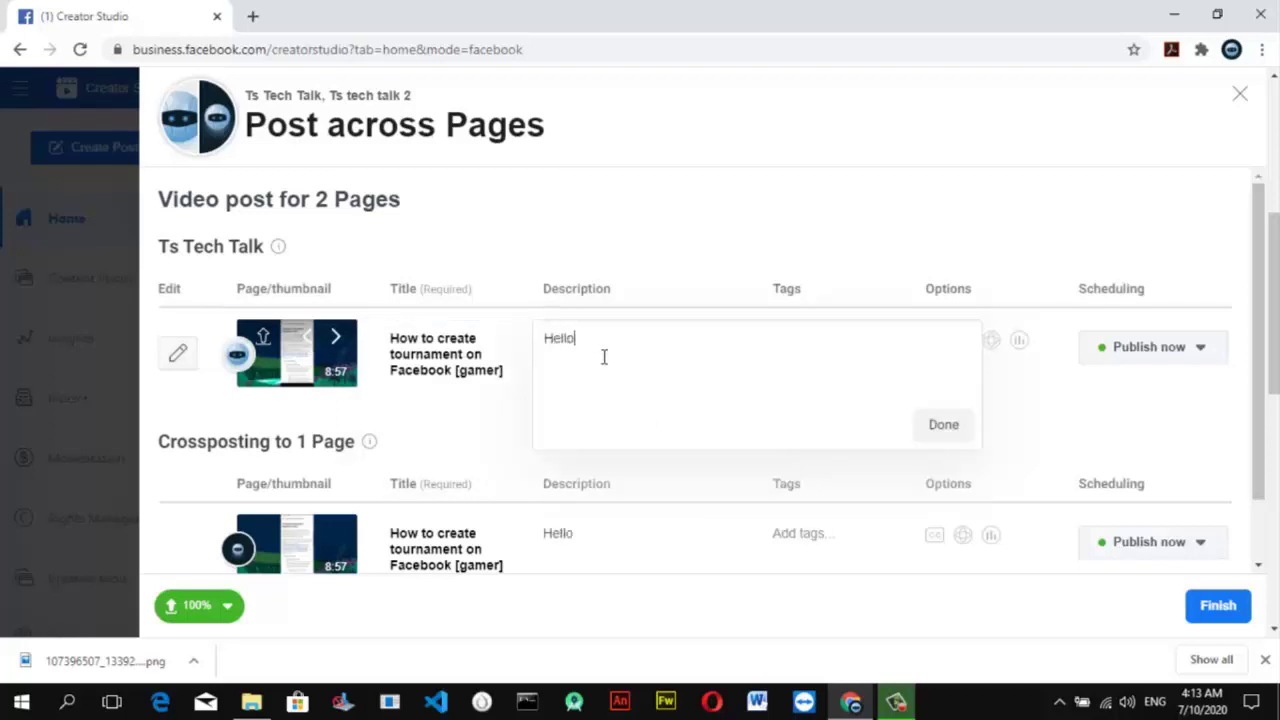
text( i will)
key(ctrl+v)
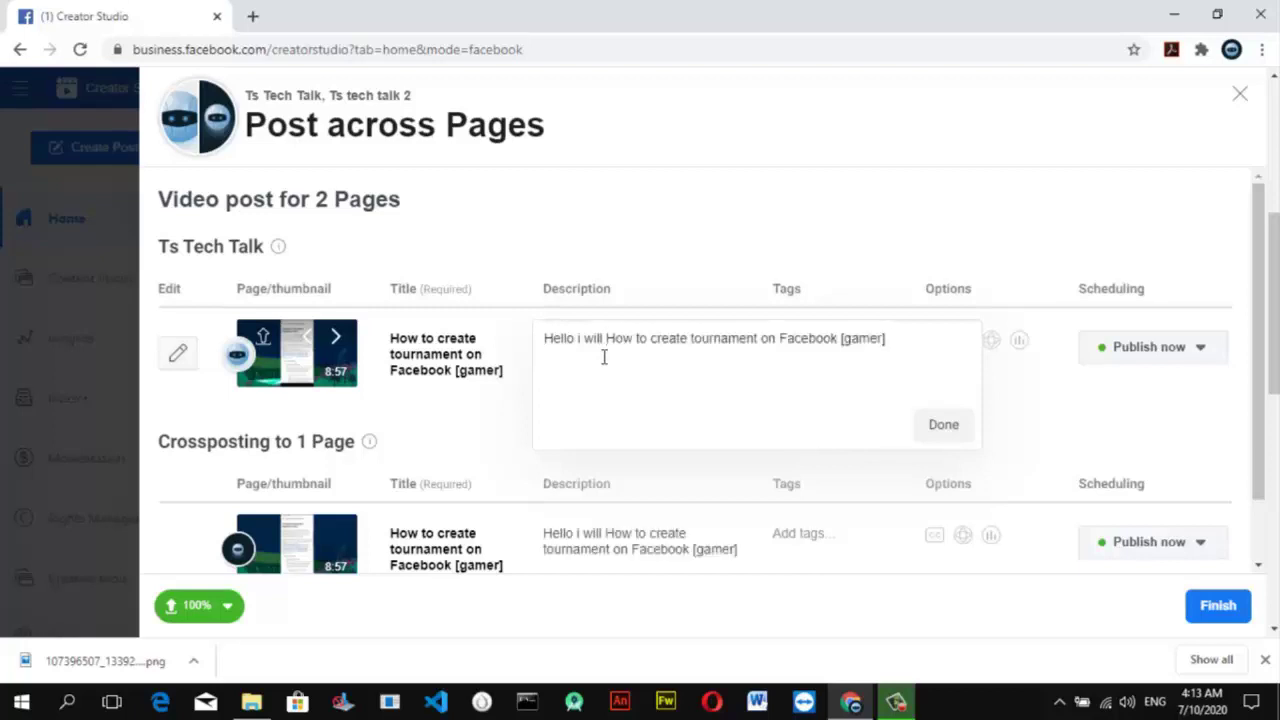
text(o)
key(BackSpace)
key(BackSpace)
text(in the)
key(BackSpace)
key(BackSpace)
key(BackSpace)
key(BackSpace)
text(9 minue)
key(BackSpace)
text(tes )
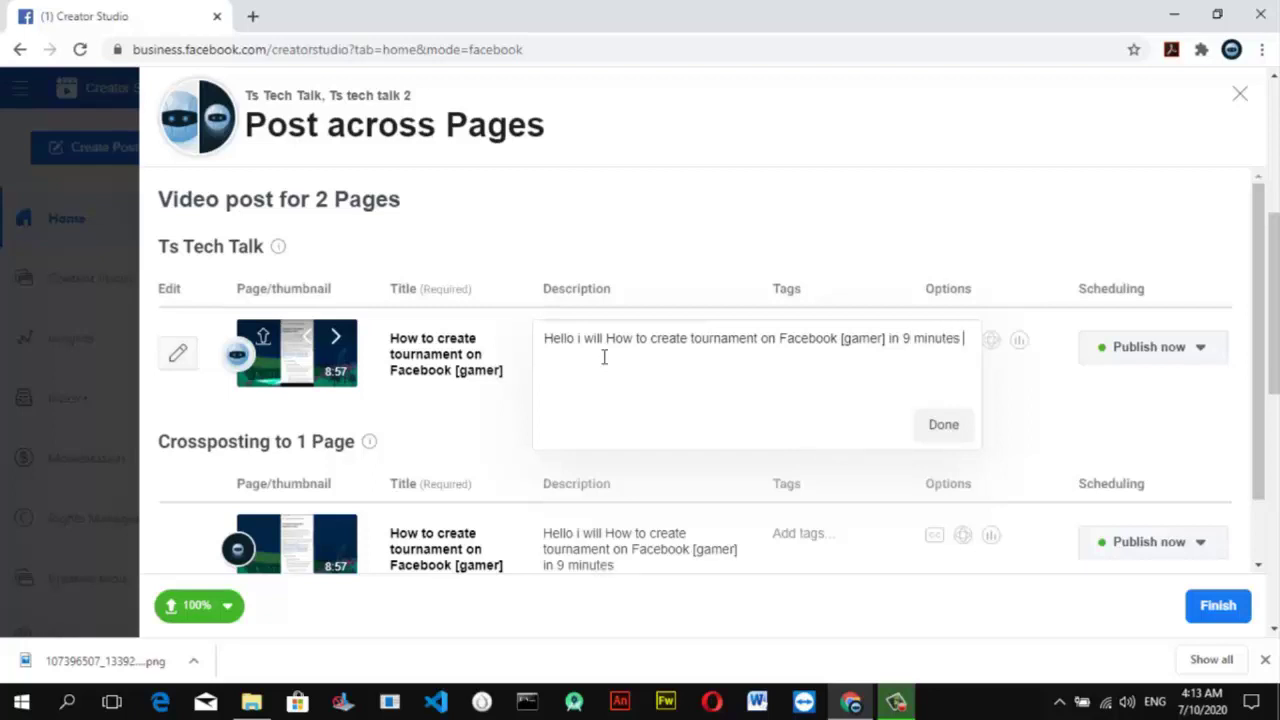
text(makwe sure you q)
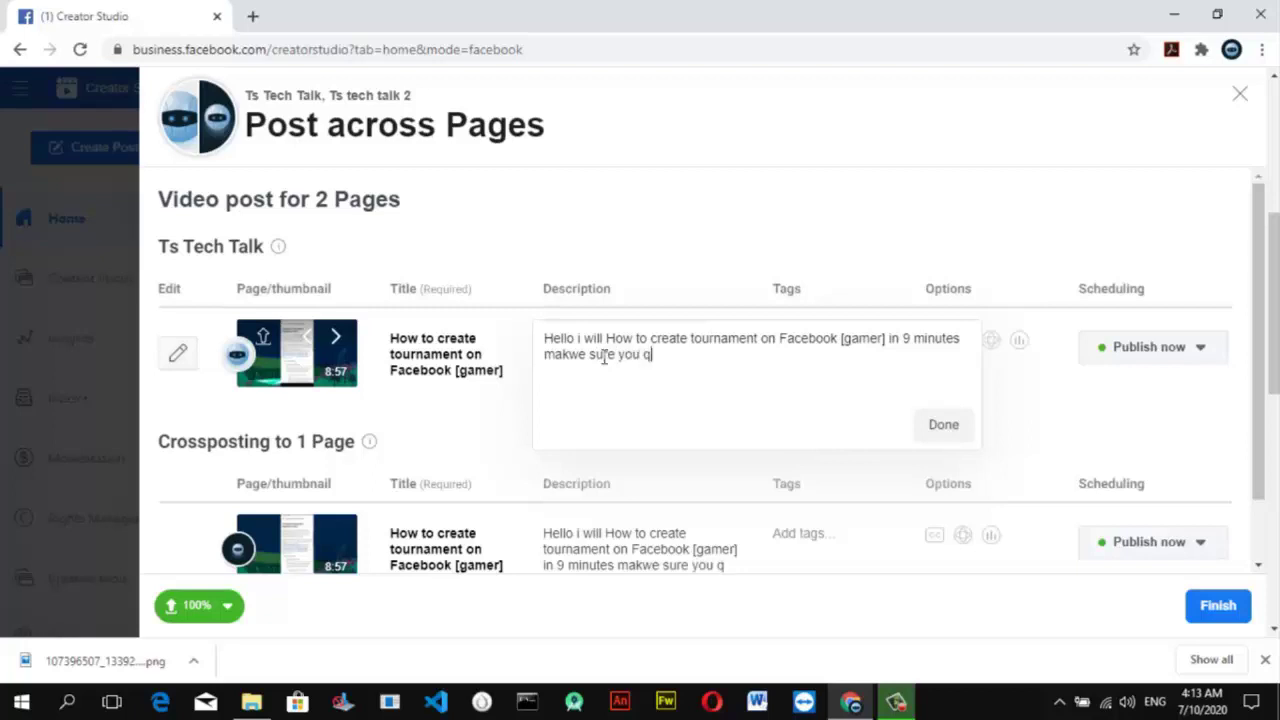
key(BackSpace)
text(watch till the end and )
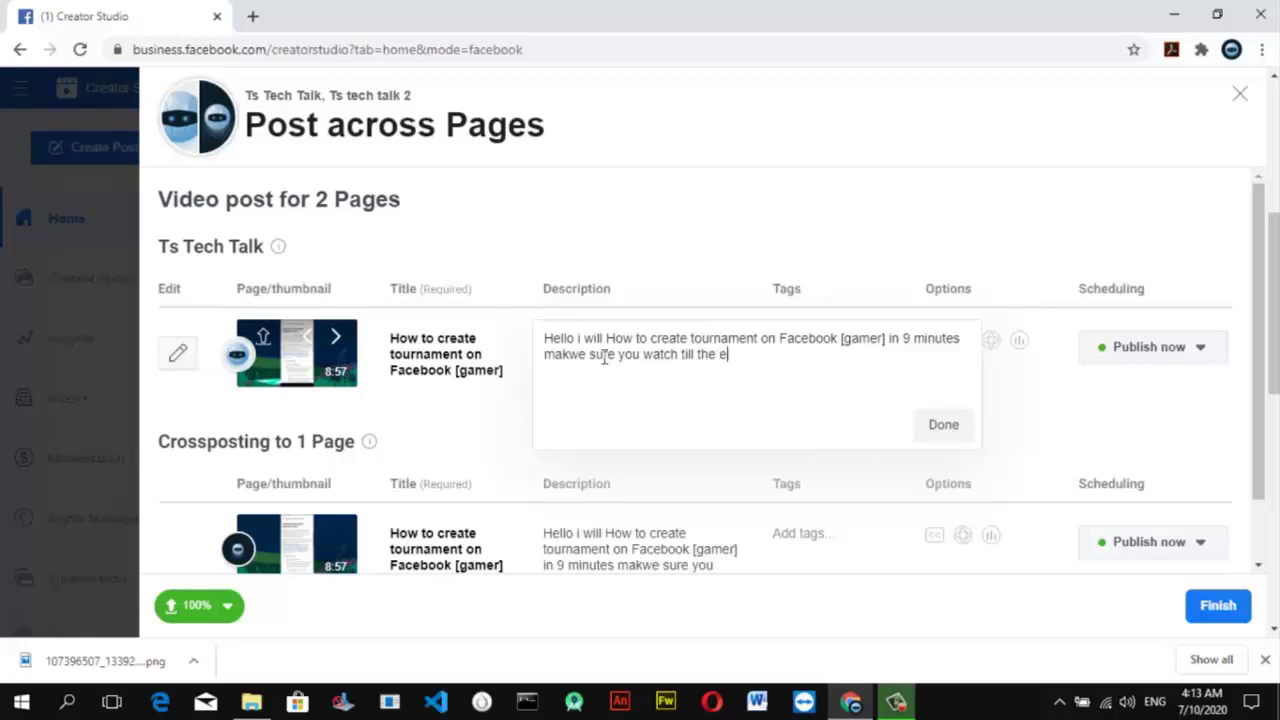
text(like the )
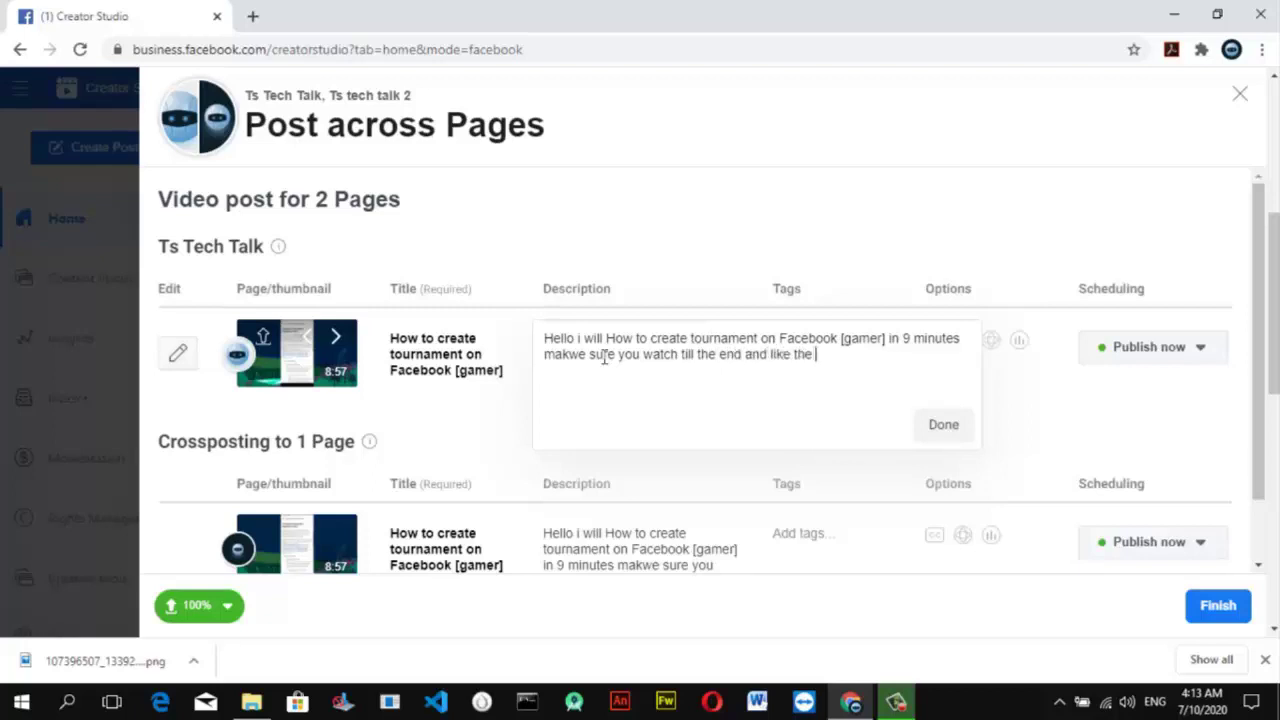
text(video if it help)
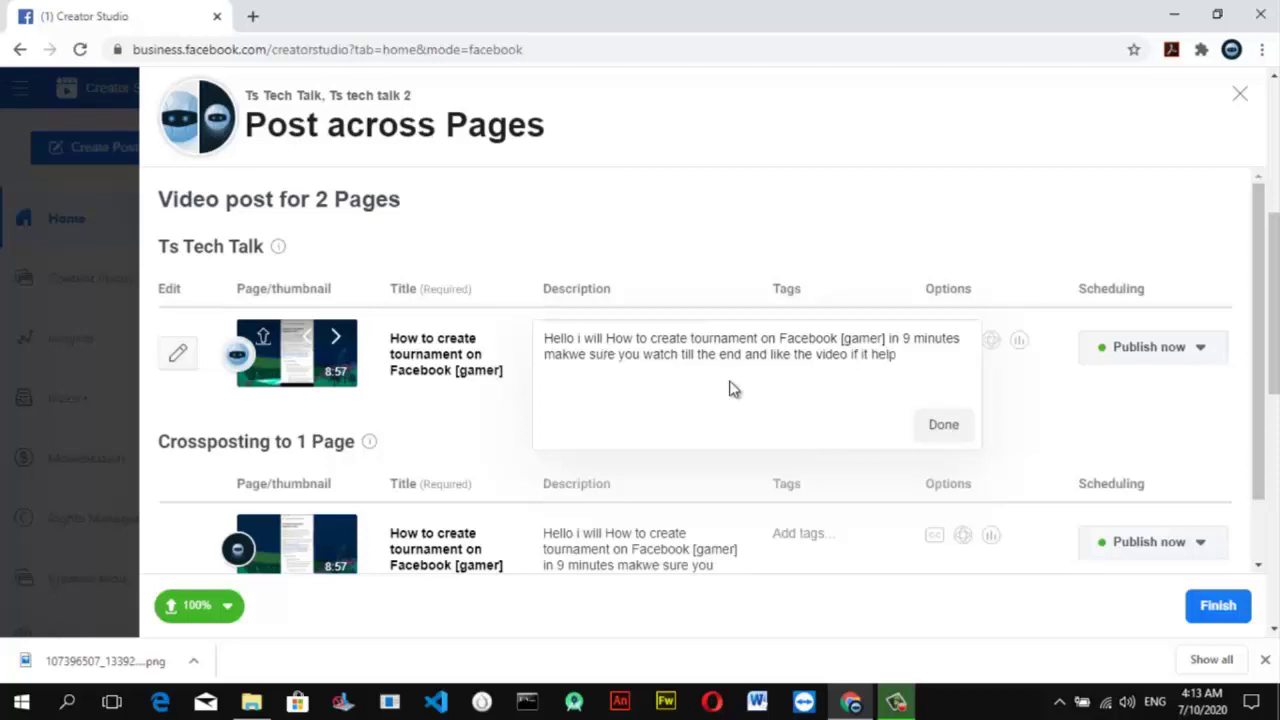
Confirm the description and paste the title as the tag 'How to create tournament on Facebook [gamer]'.
click(944, 426)
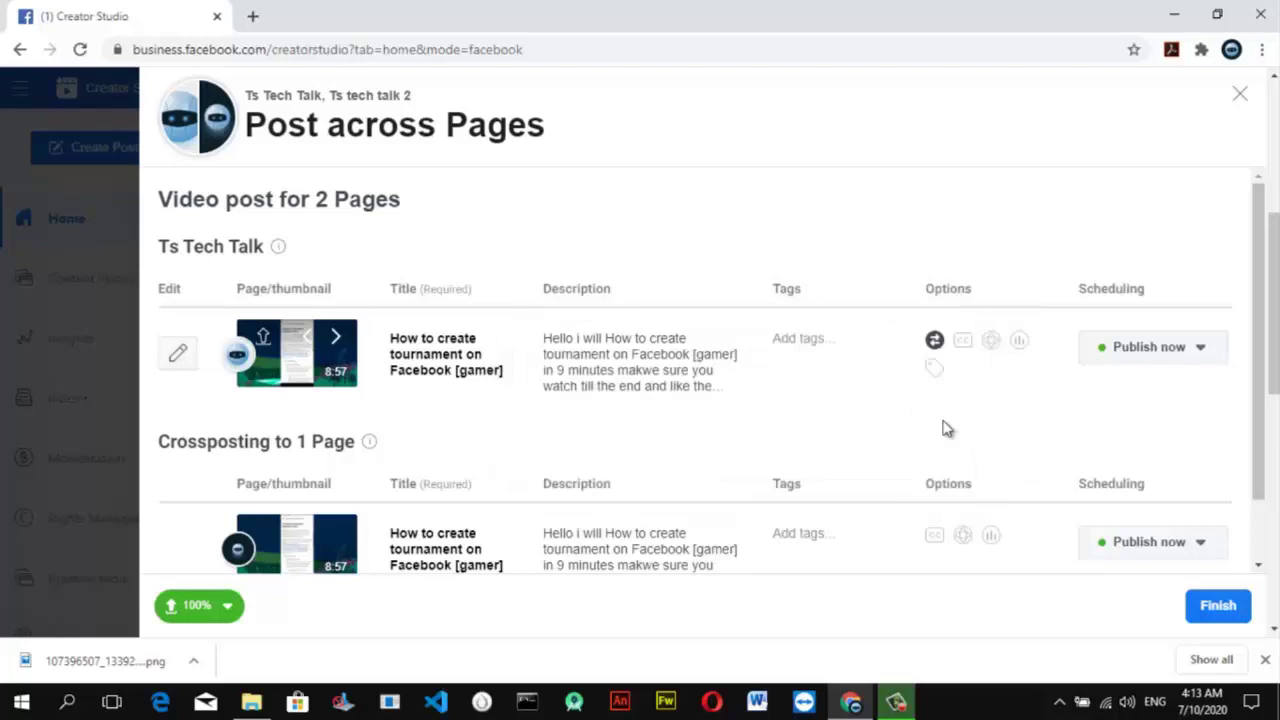
click(817, 345)
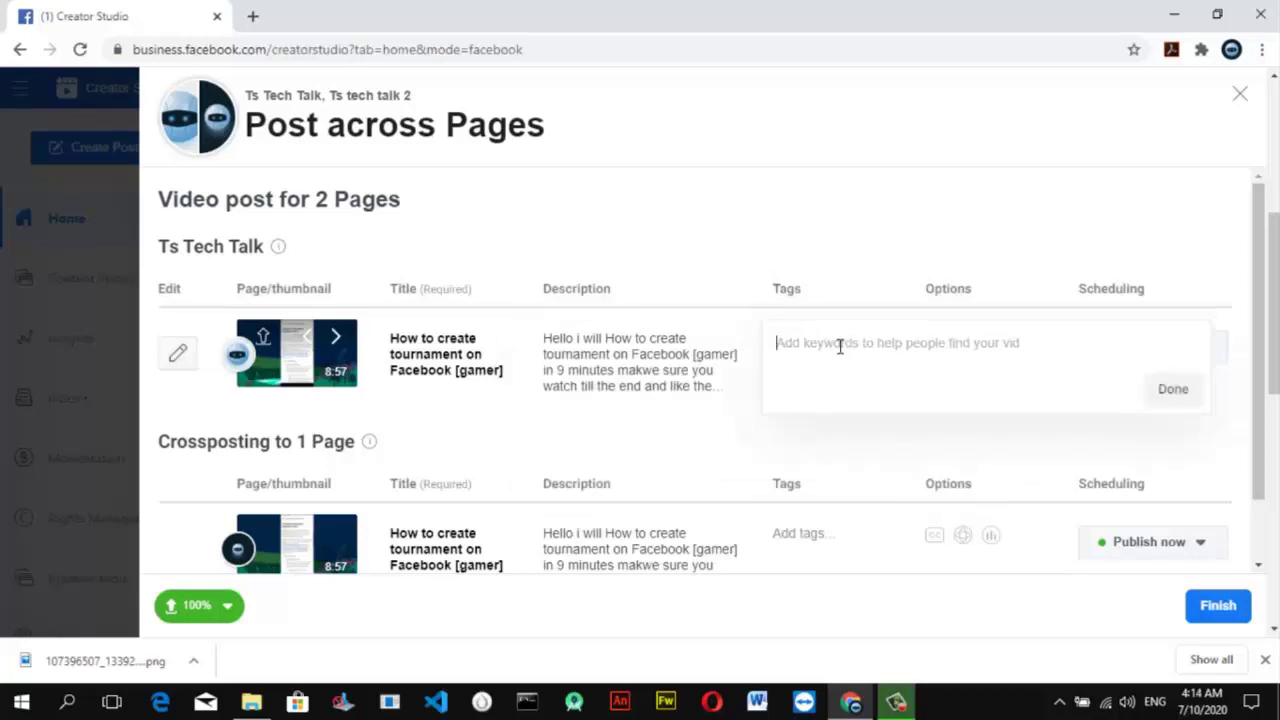
key(ctrl+v)
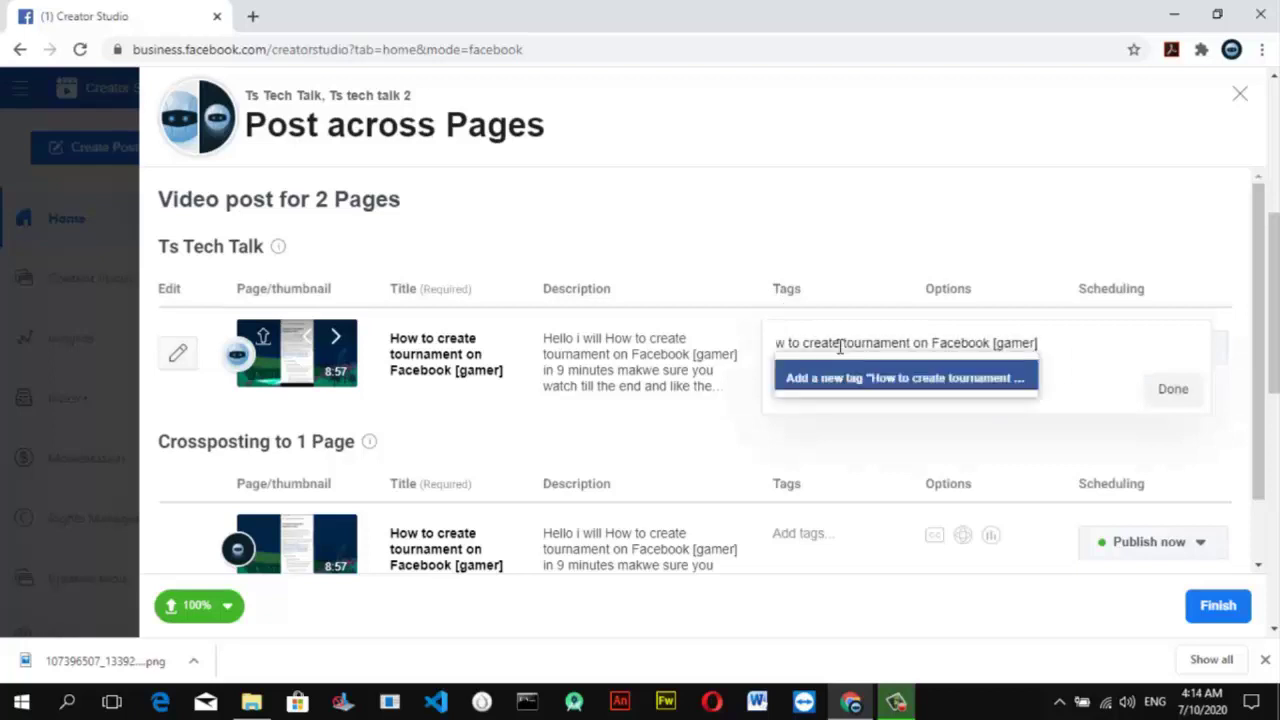
key(Return)
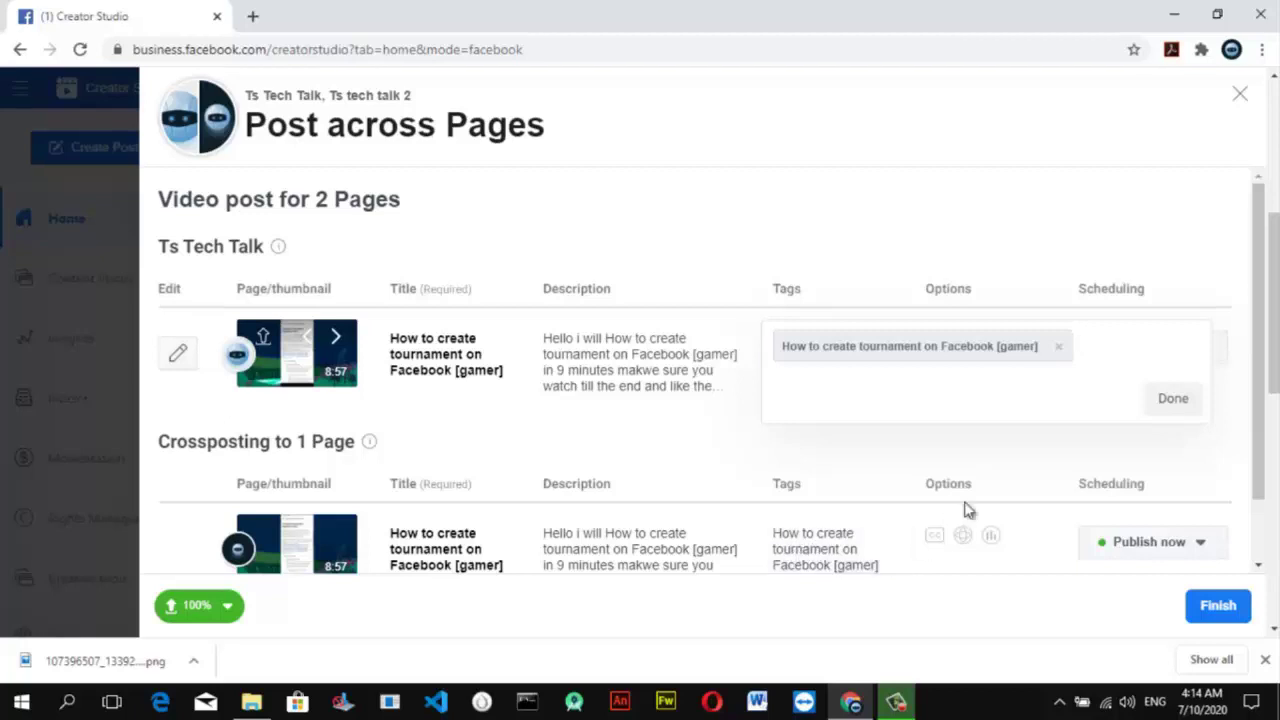
Add the tag 'how to create tournament on facebook gaming', correcting its spelling.
text(how to cr)
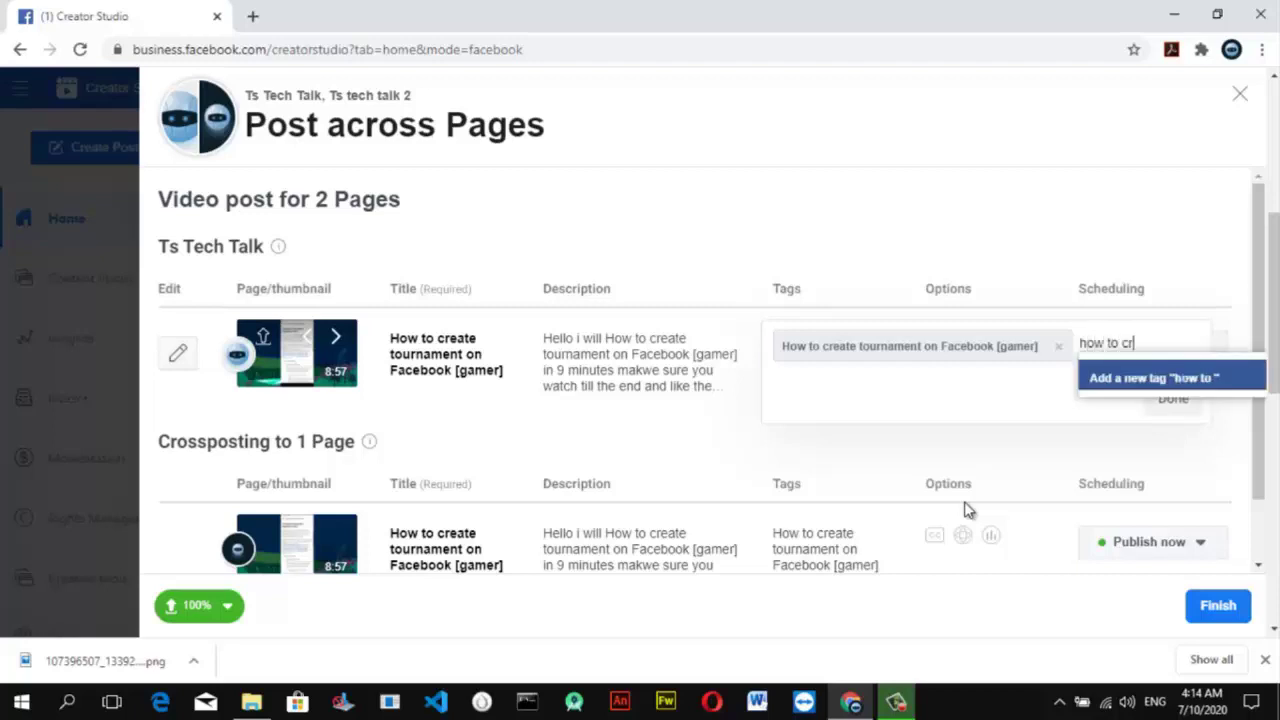
text(eate tournamnet)
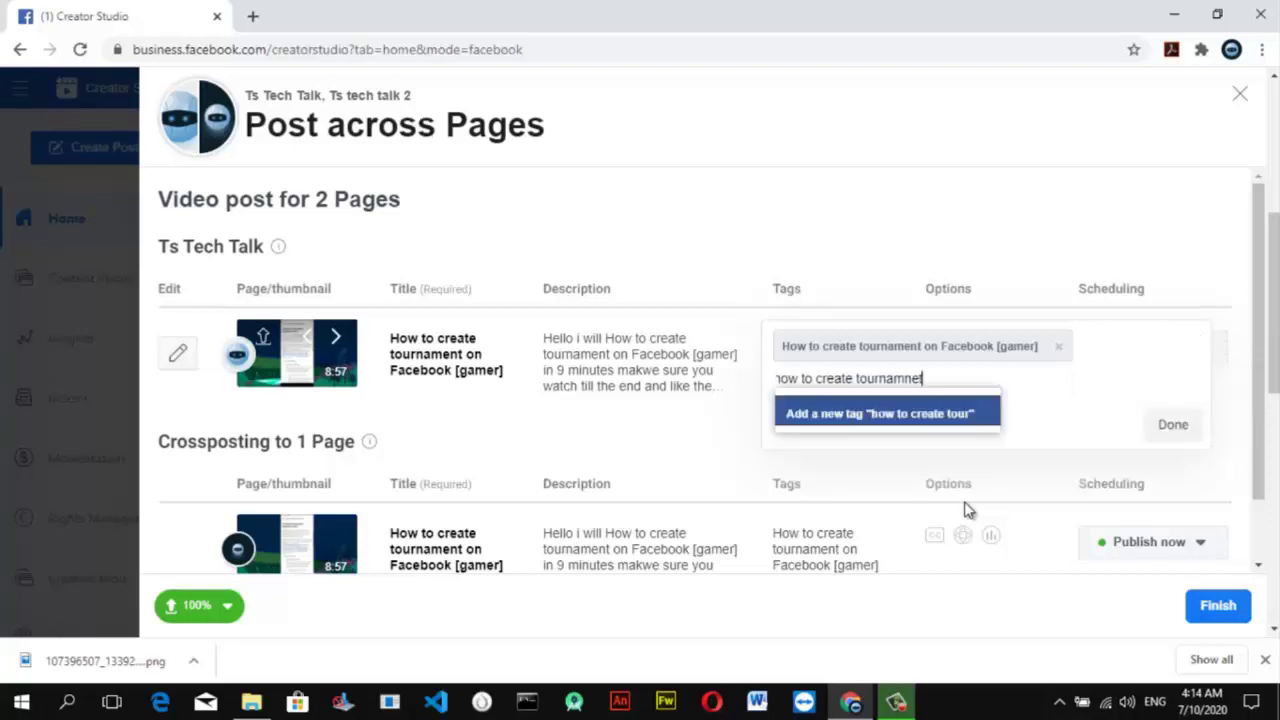
text( on faceb)
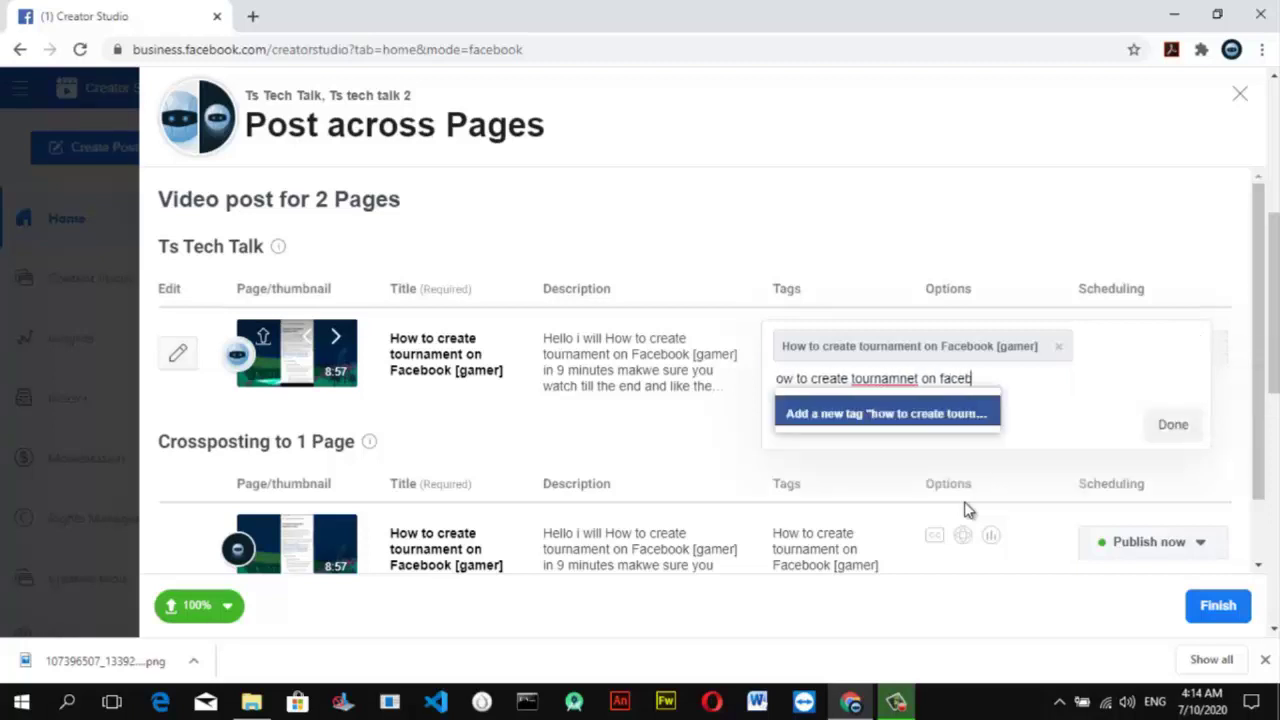
text(ook gamining)
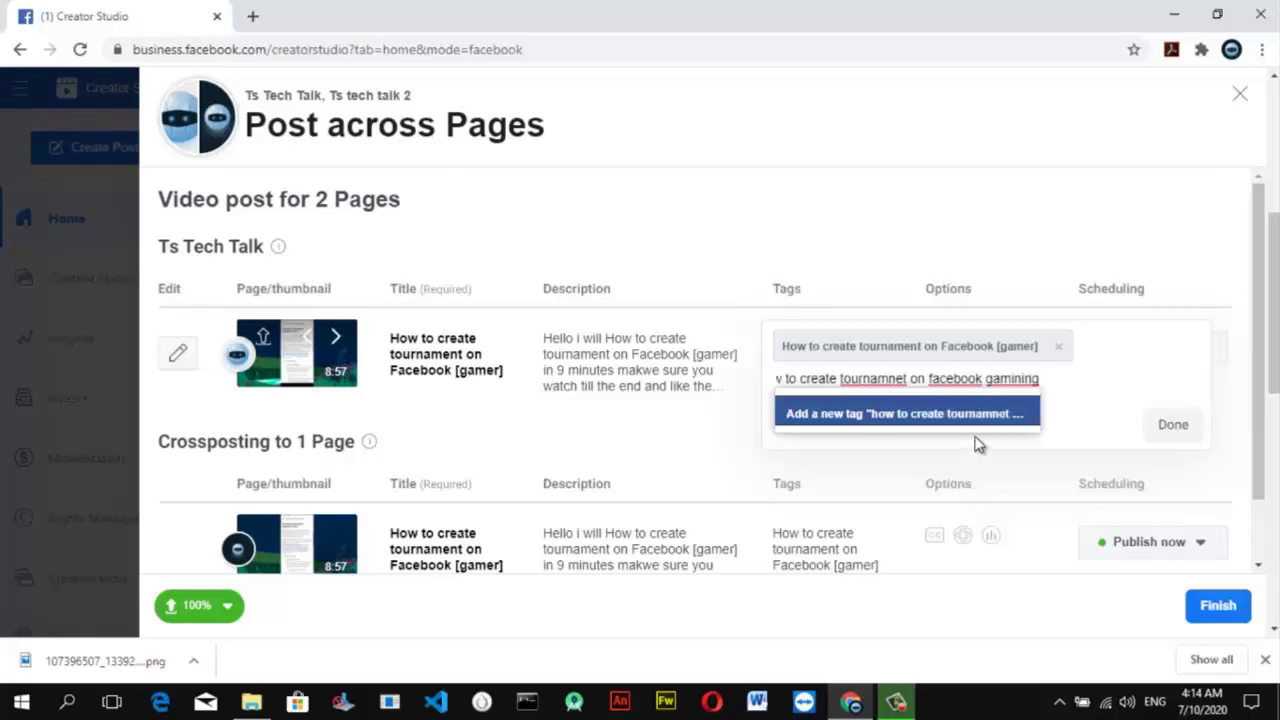
right_click(893, 377)
click(962, 392)
right_click(1010, 381)
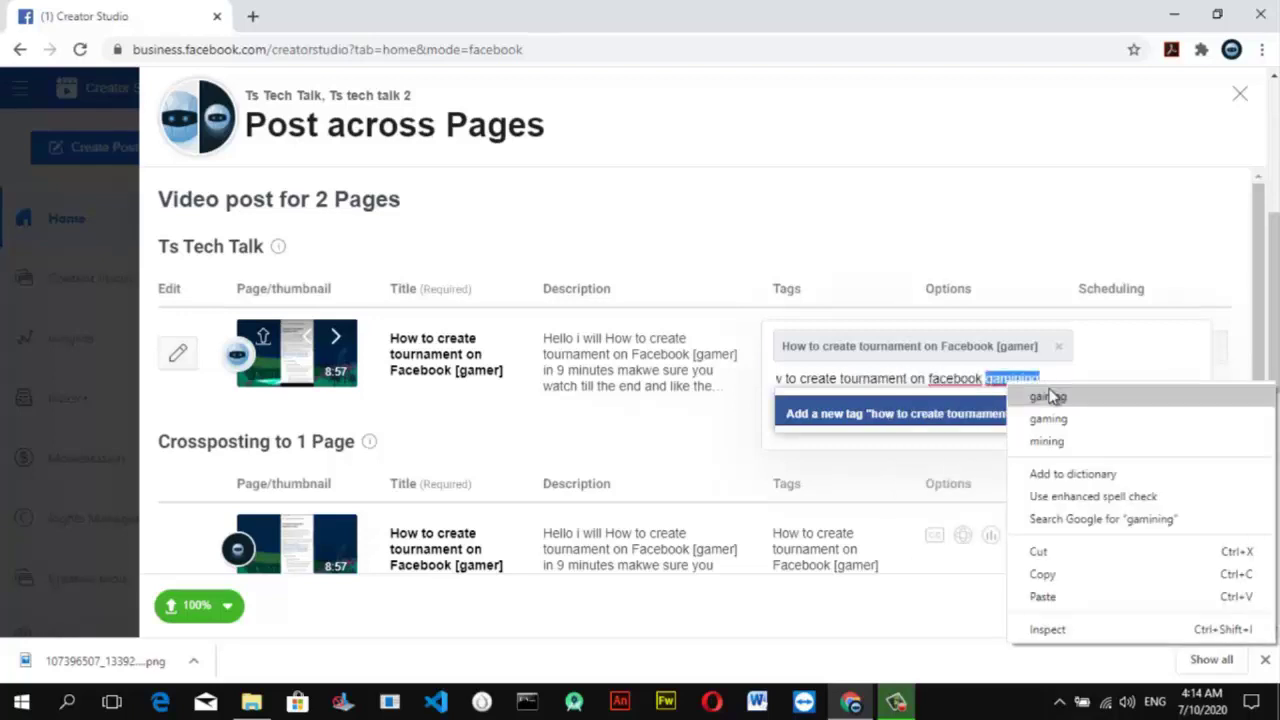
click(1048, 396)
key(Return)
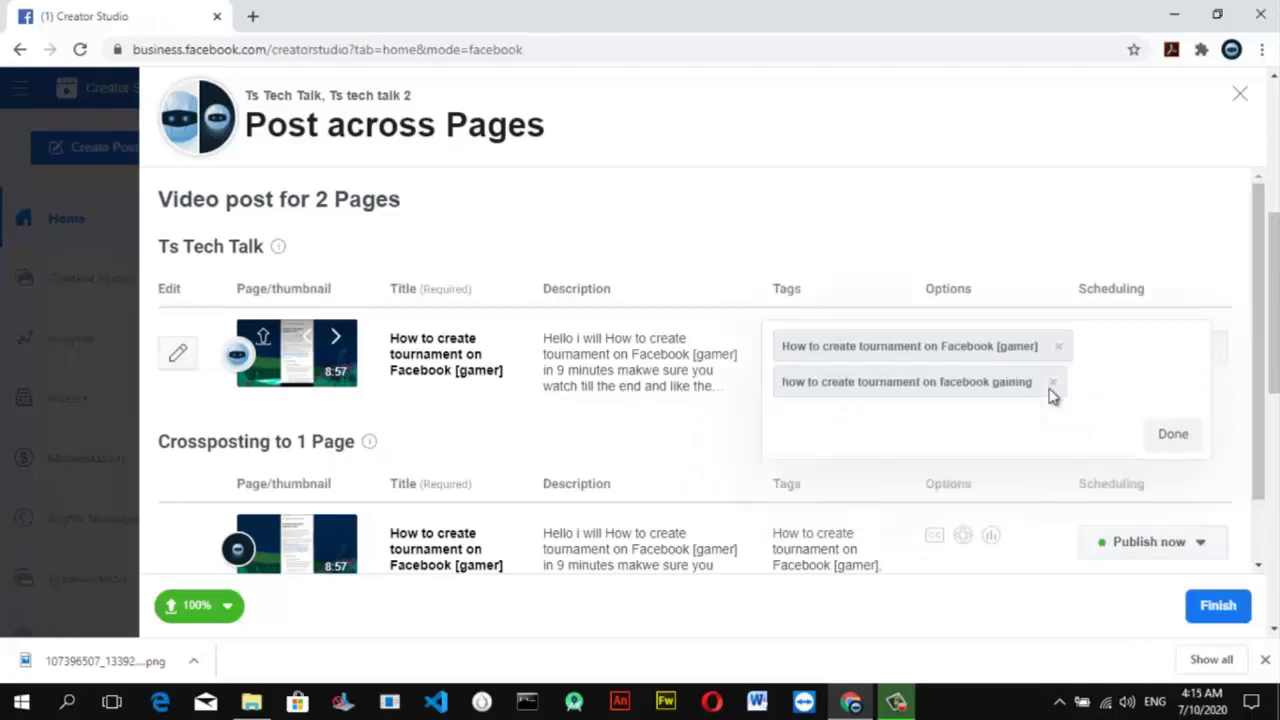
Add the tags facebook gaming, facebook, gamers and streamer.
text(facebo)
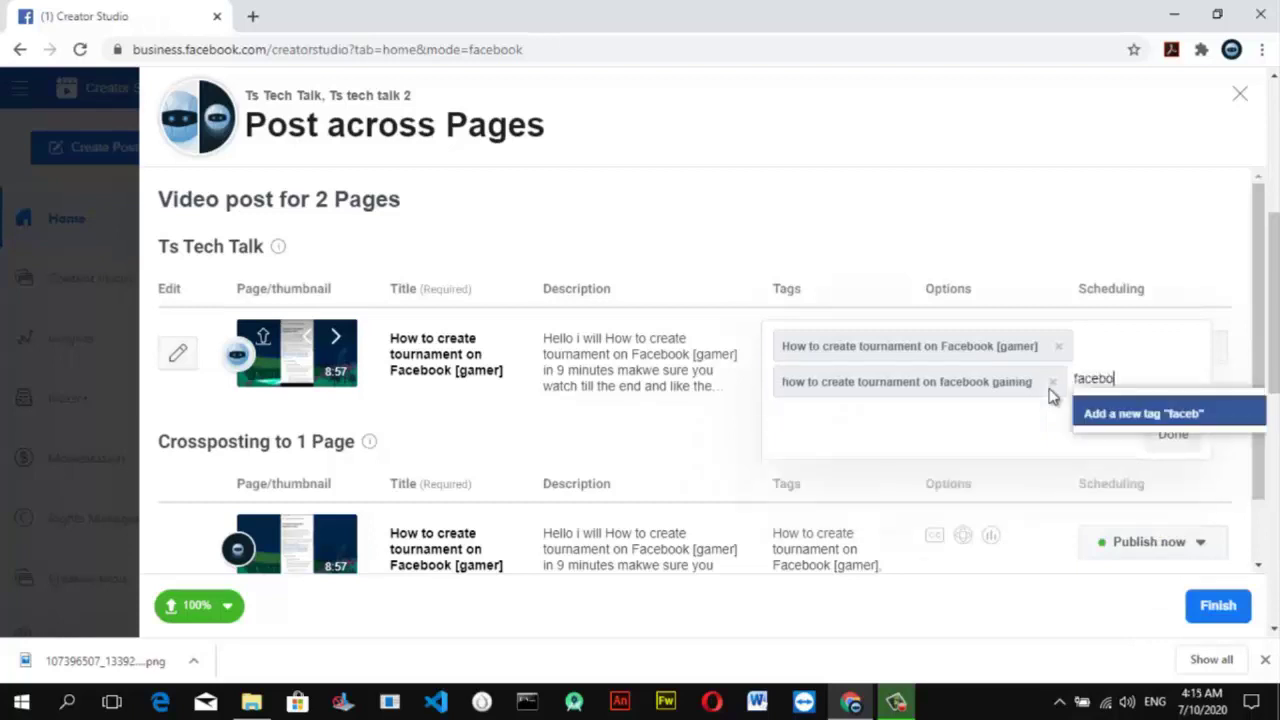
text(ok gaming)
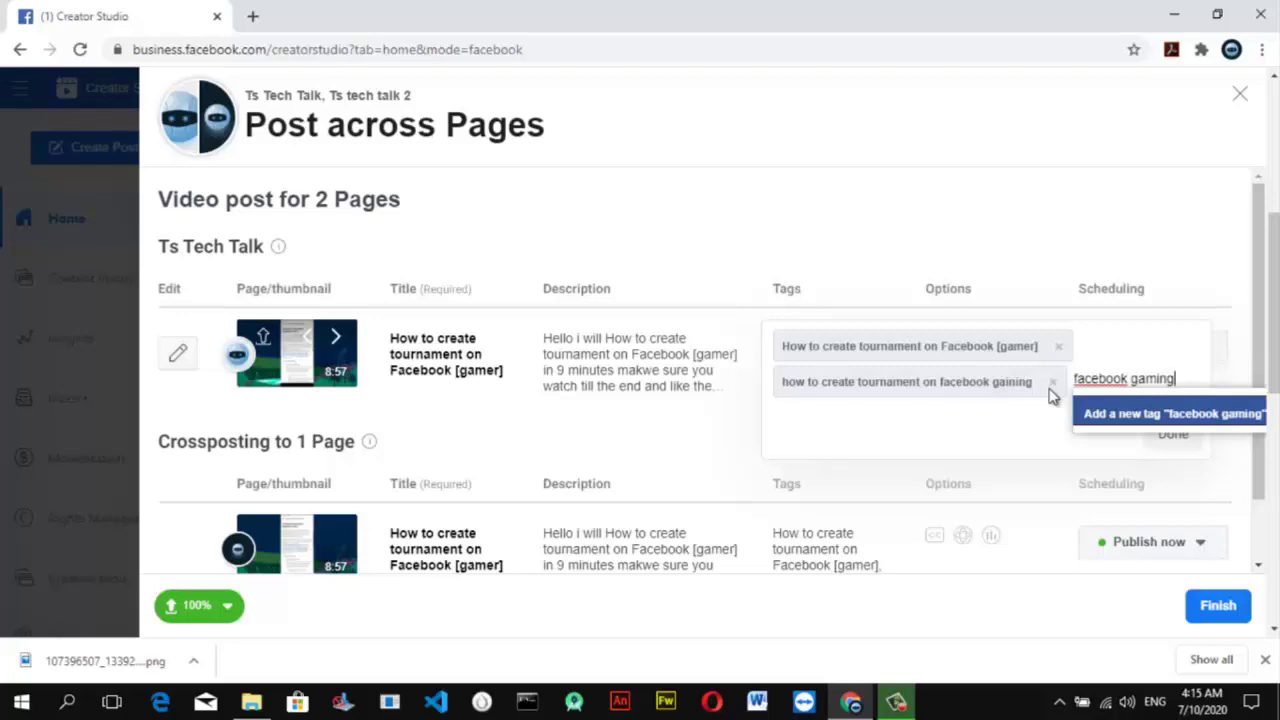
key(Return)
text(faceb)
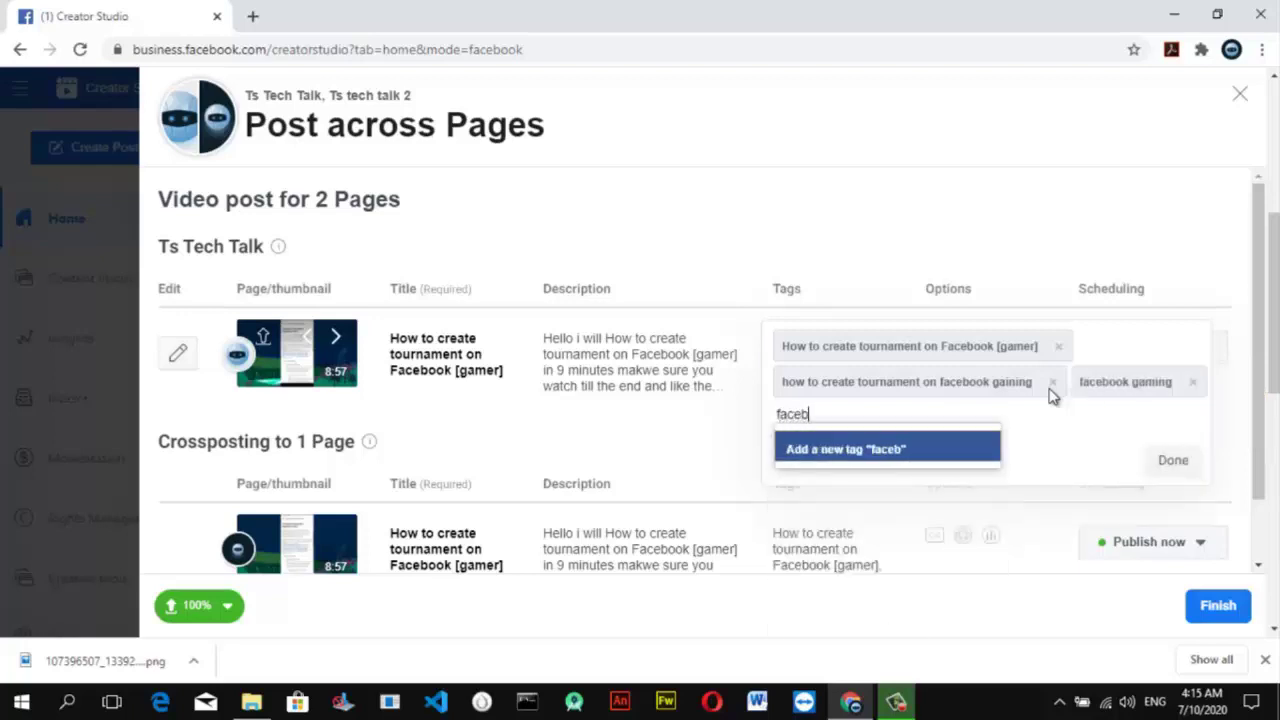
text(ook)
key(Return)
text(gamers)
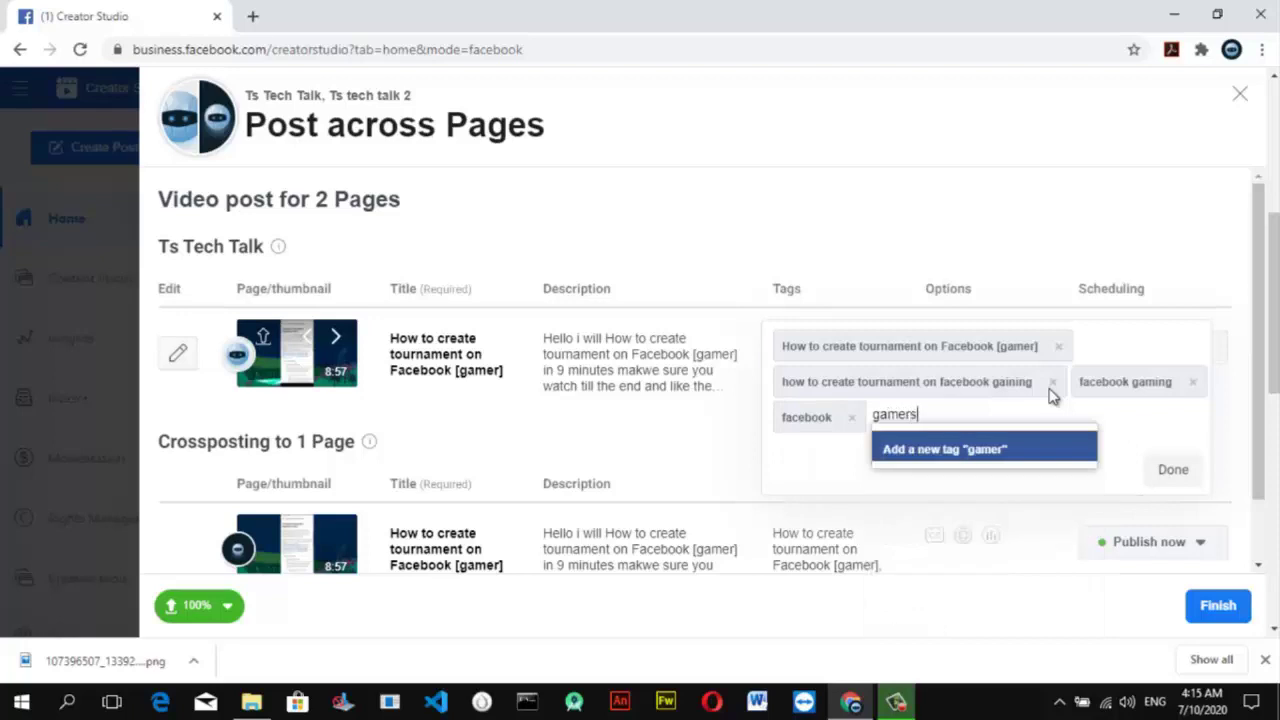
key(Return)
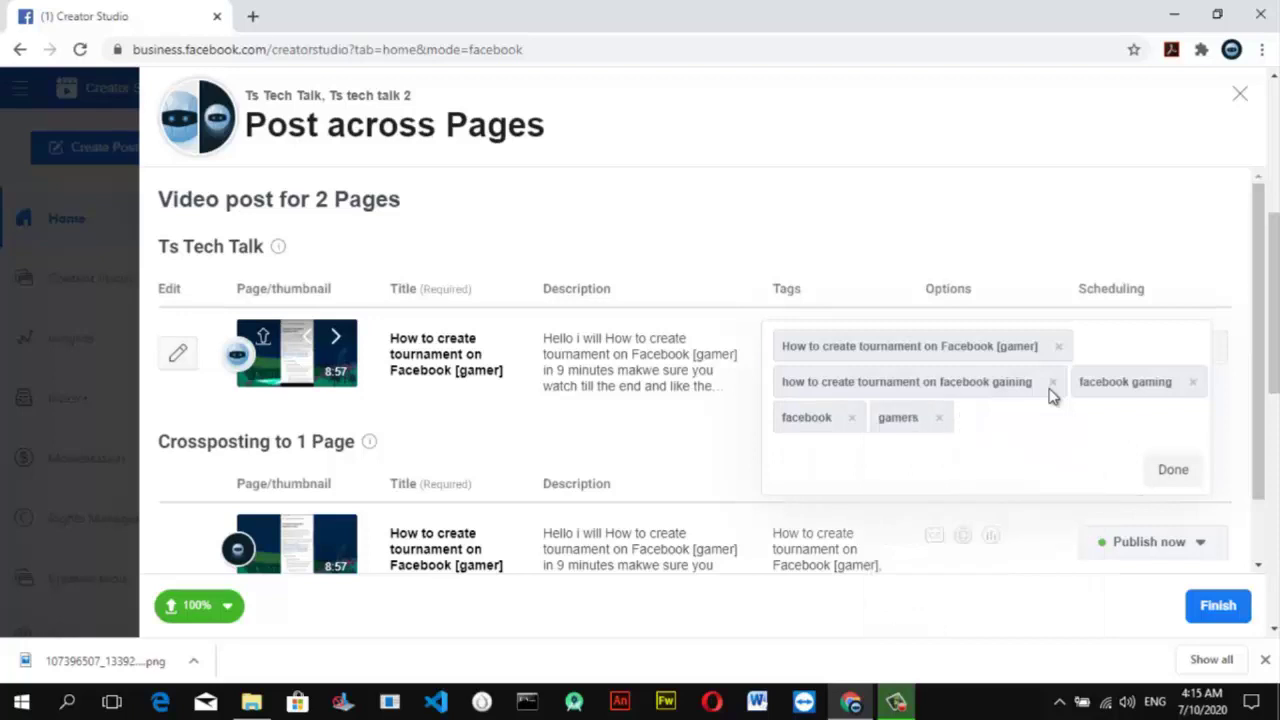
text(streat)
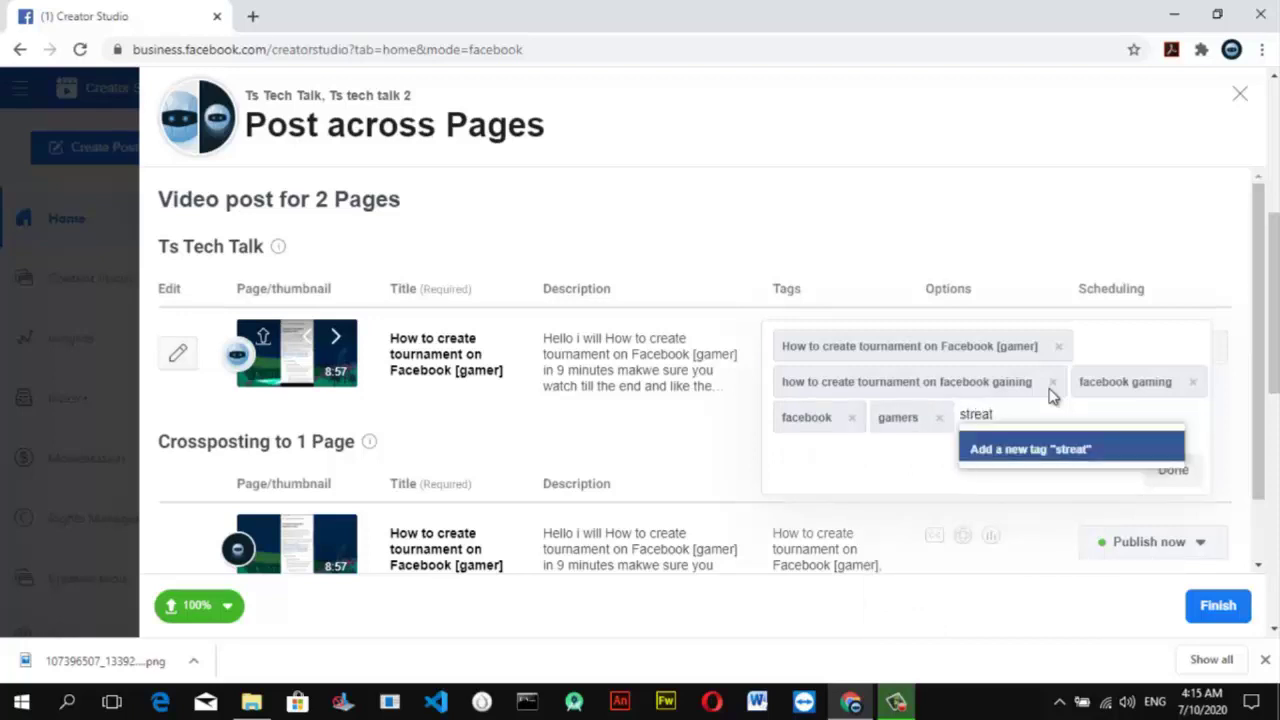
key(BackSpace)
text(mer)
key(Return)
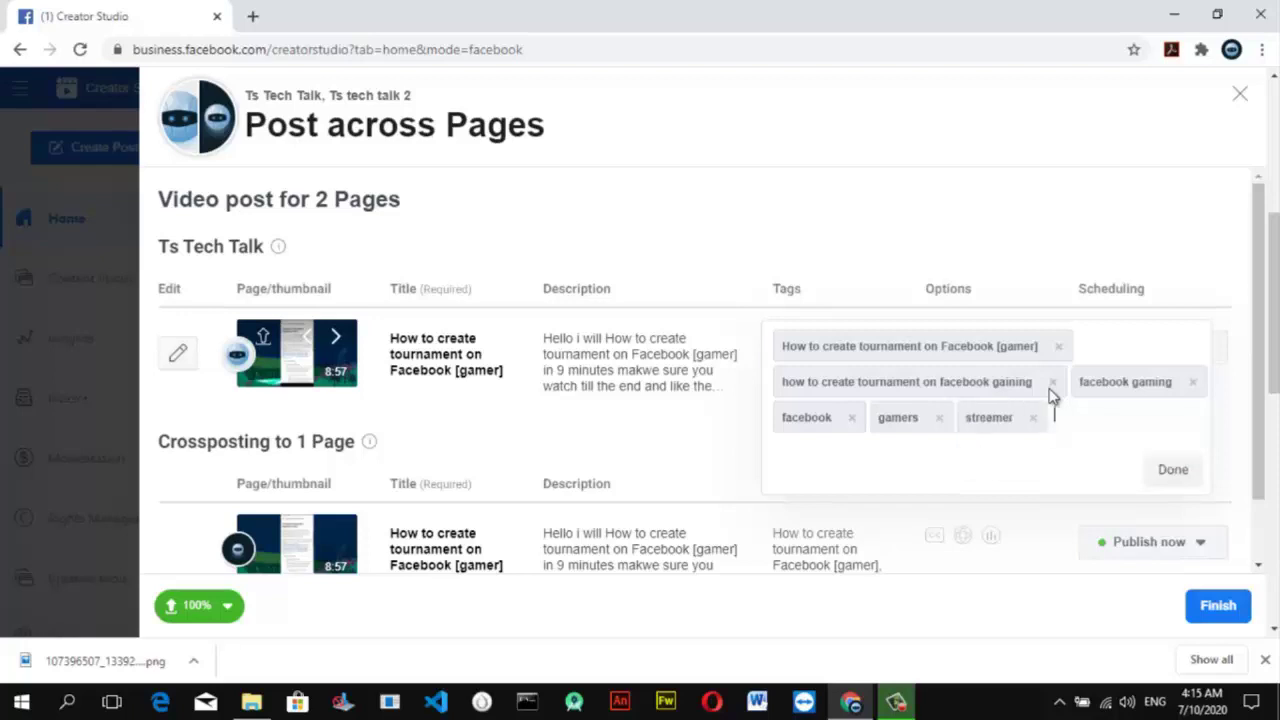
Add the 'facebook gamers tournament' tag, then the Action game tag to reach the limit.
text(fa)
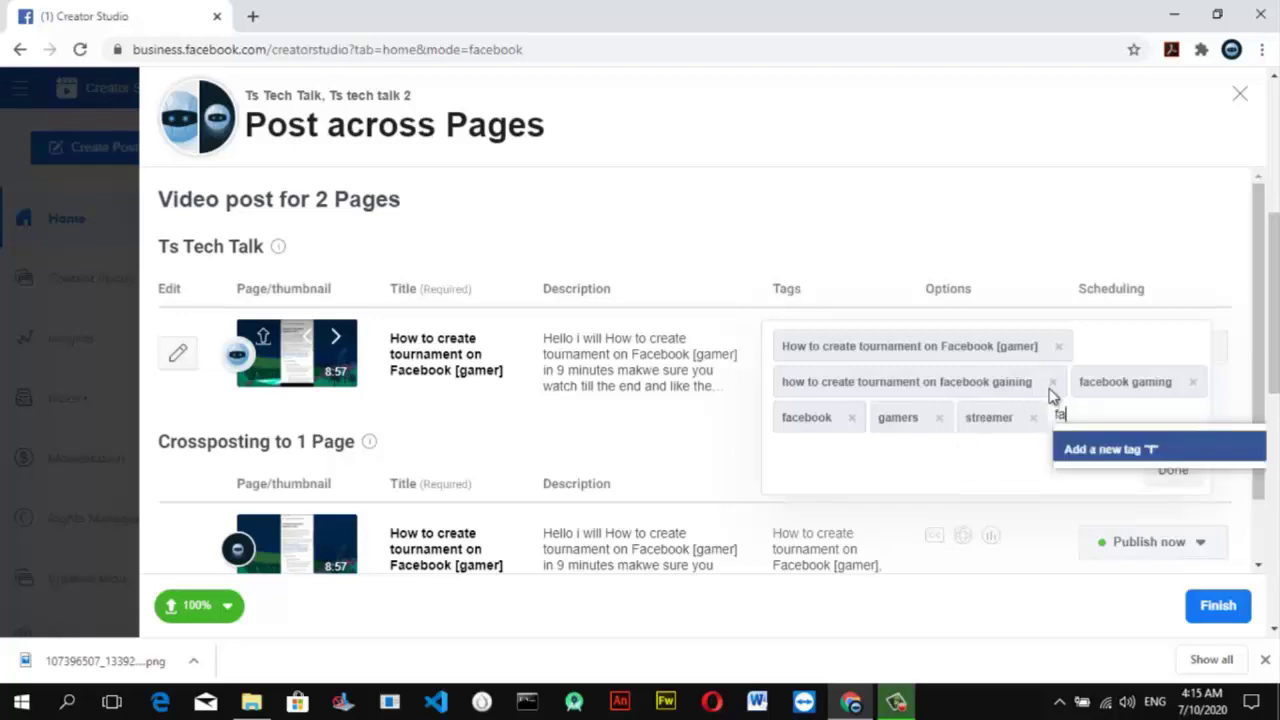
text(cebook )
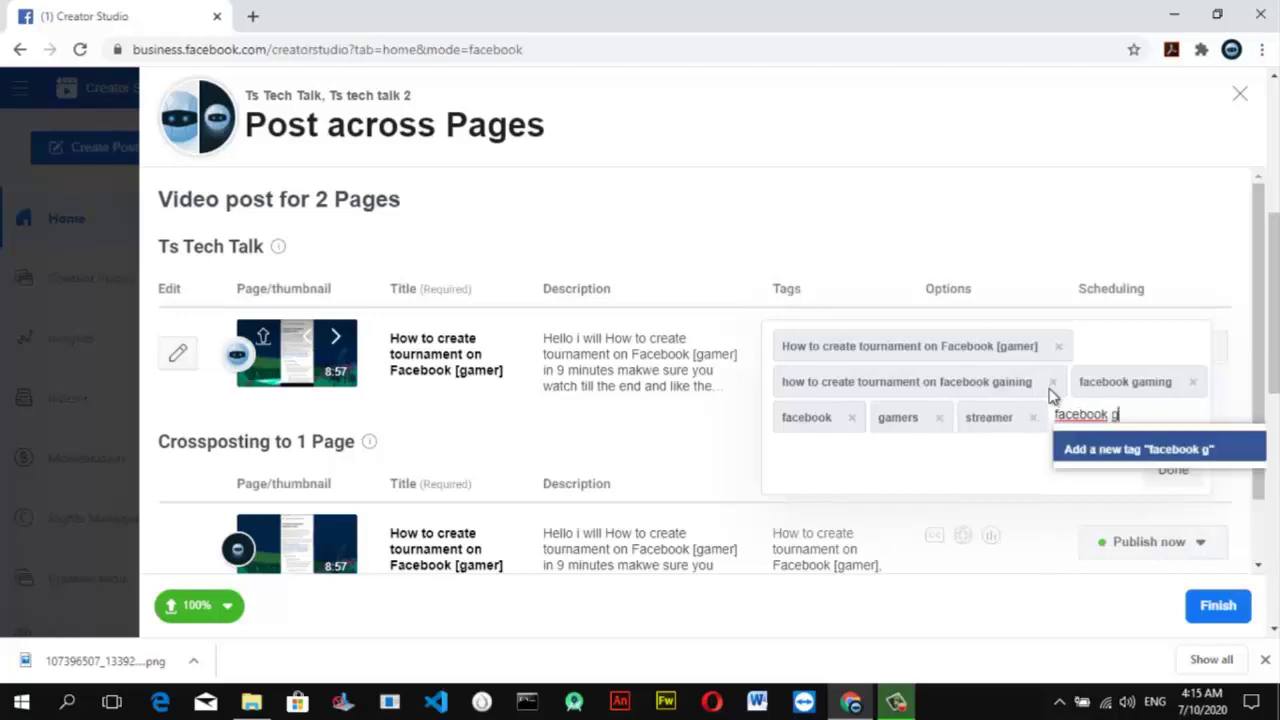
text(gamers to)
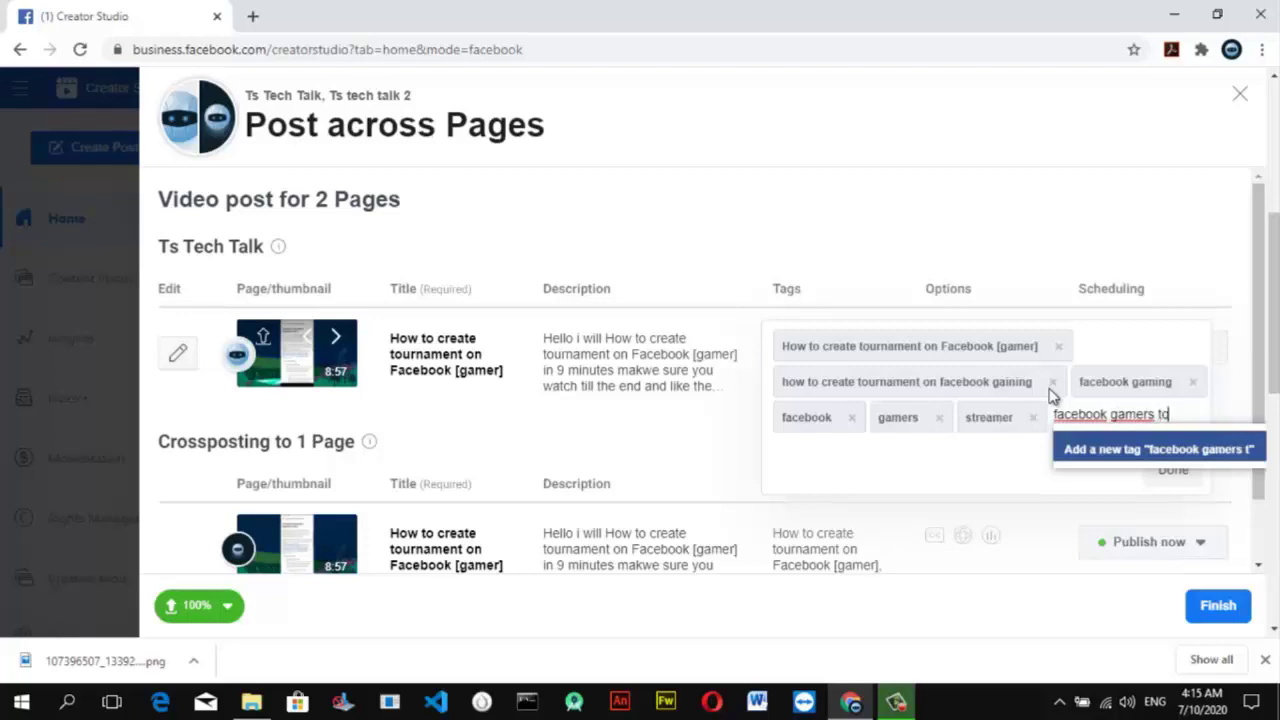
text(urnamnet)
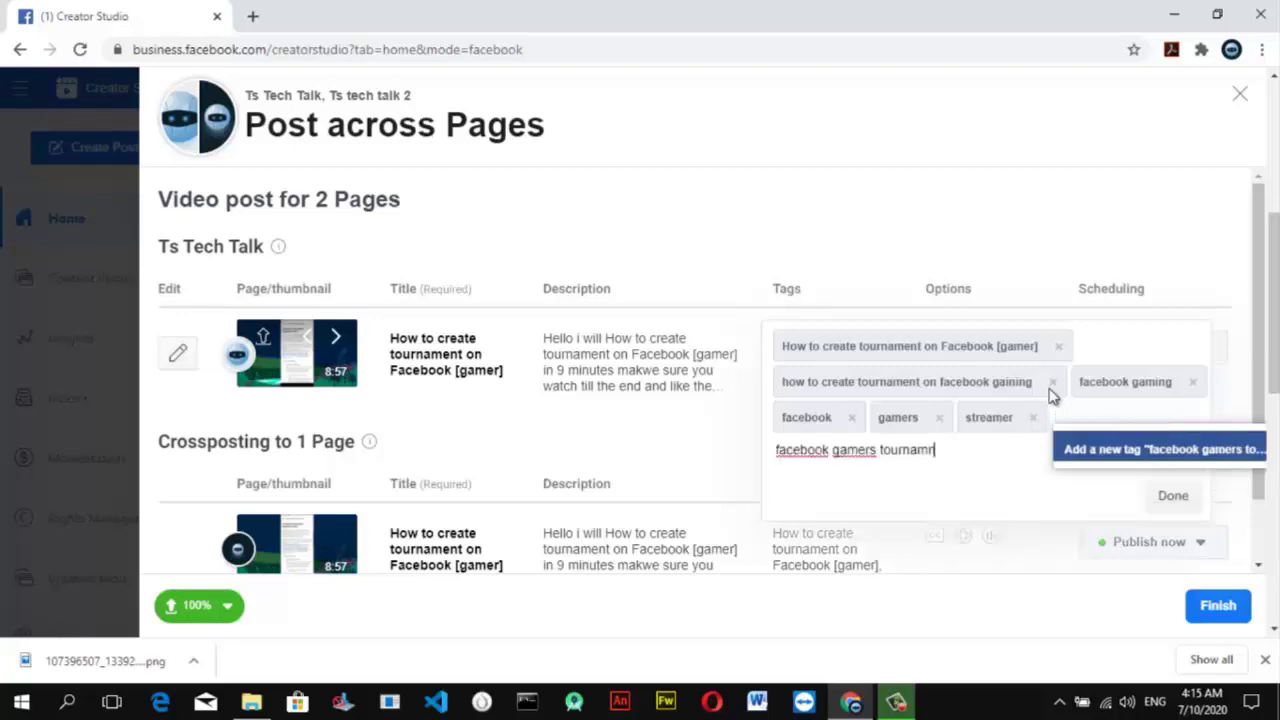
right_click(910, 450)
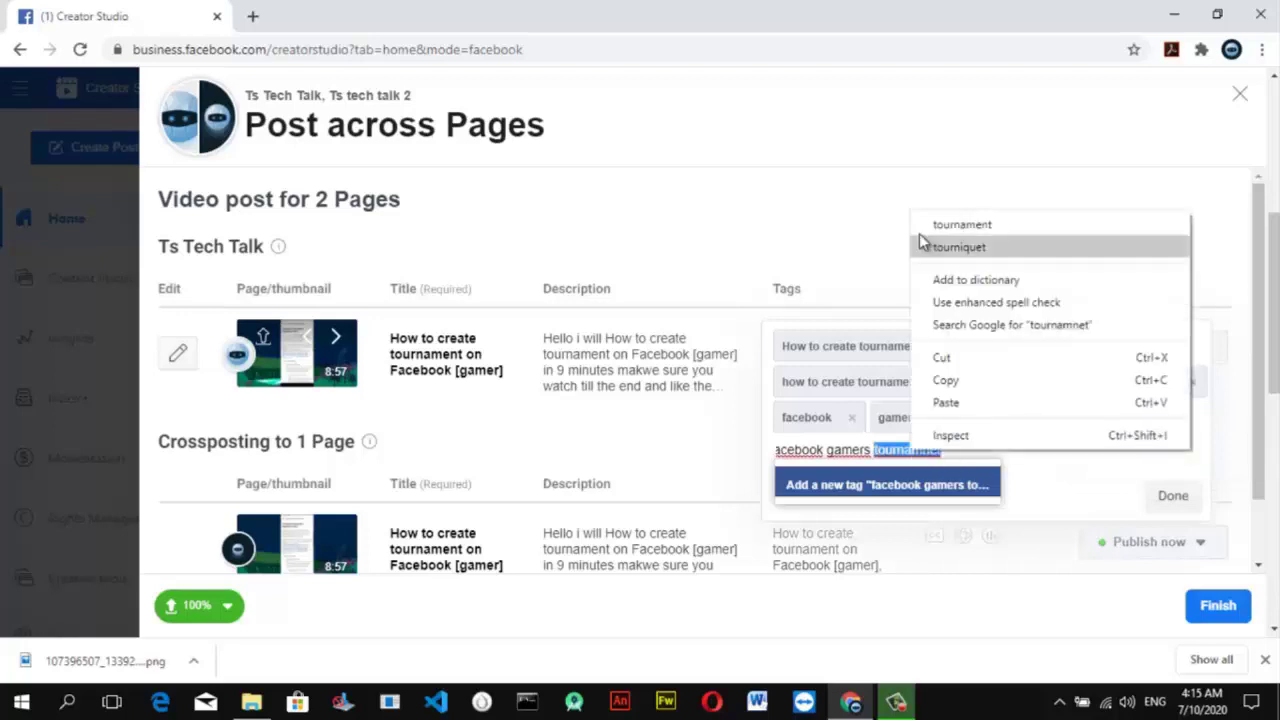
click(940, 224)
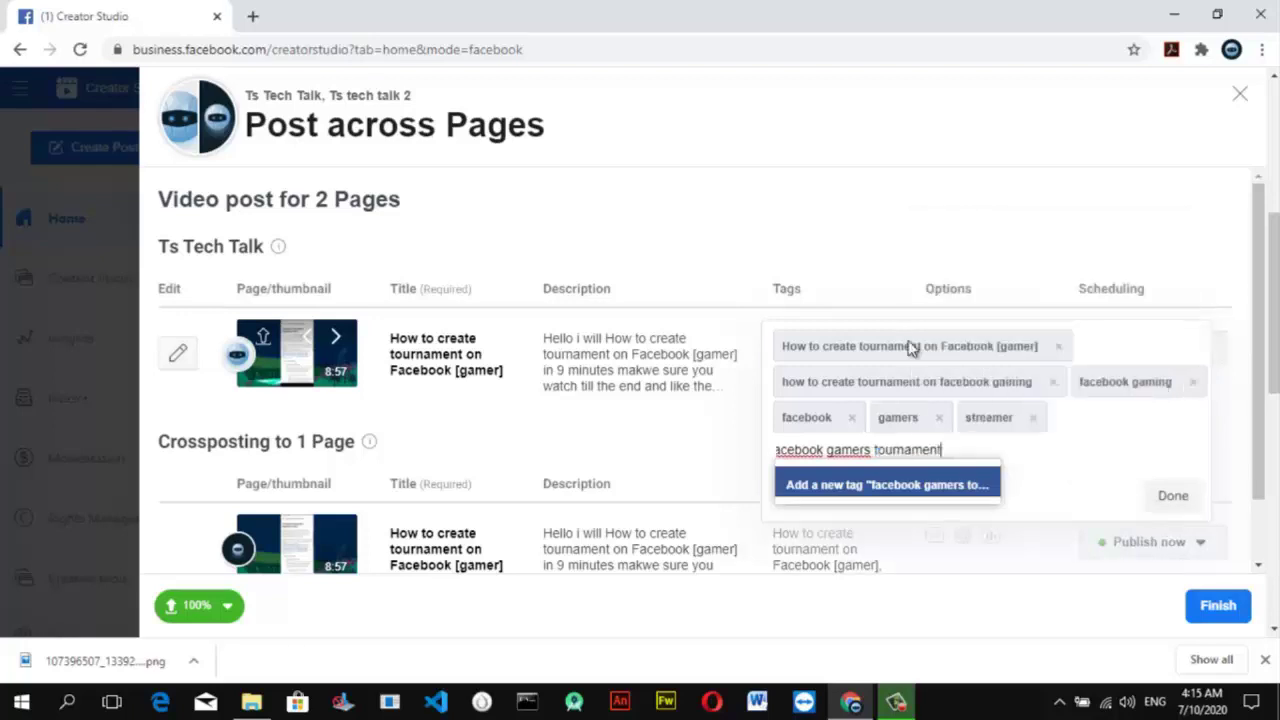
right_click(851, 452)
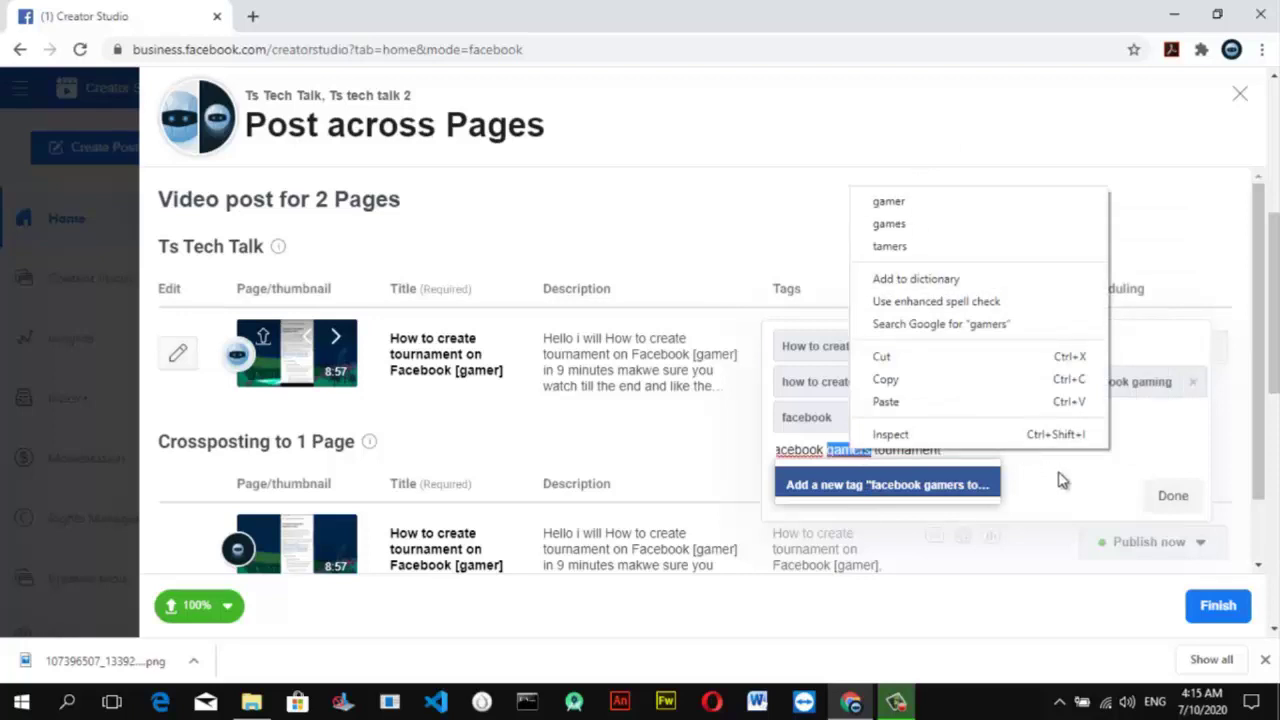
click(986, 484)
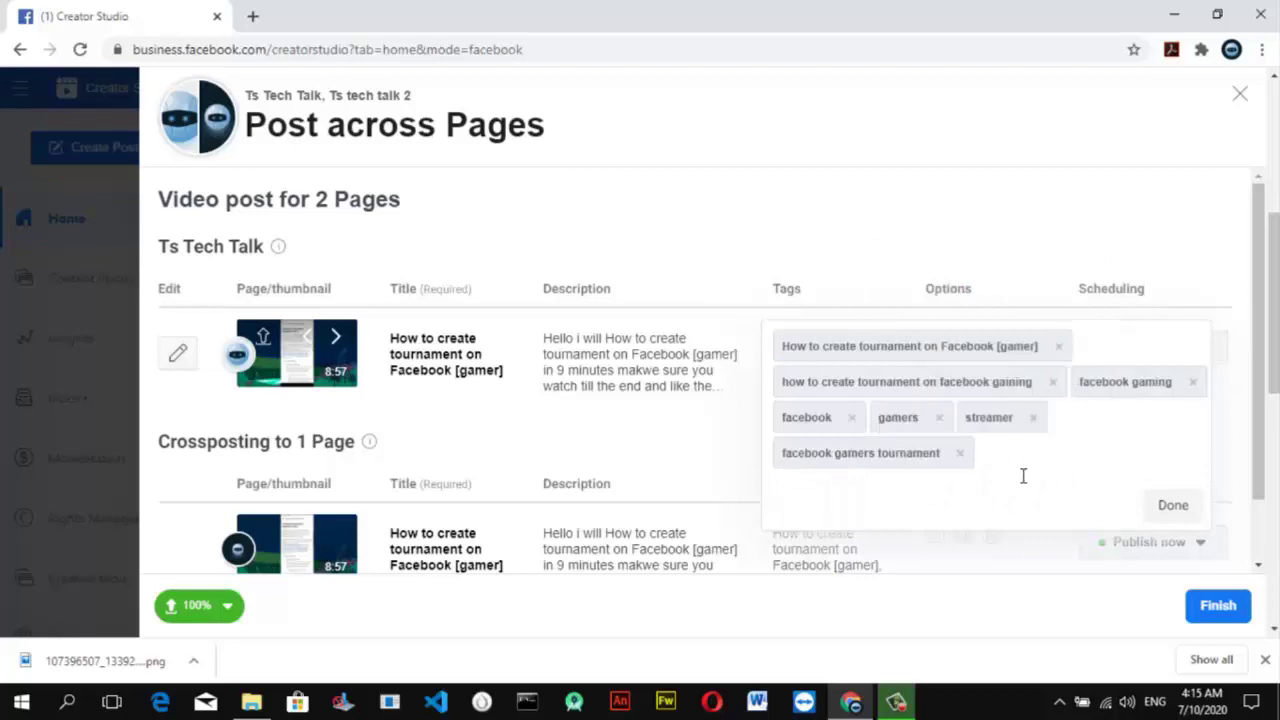
text(game)
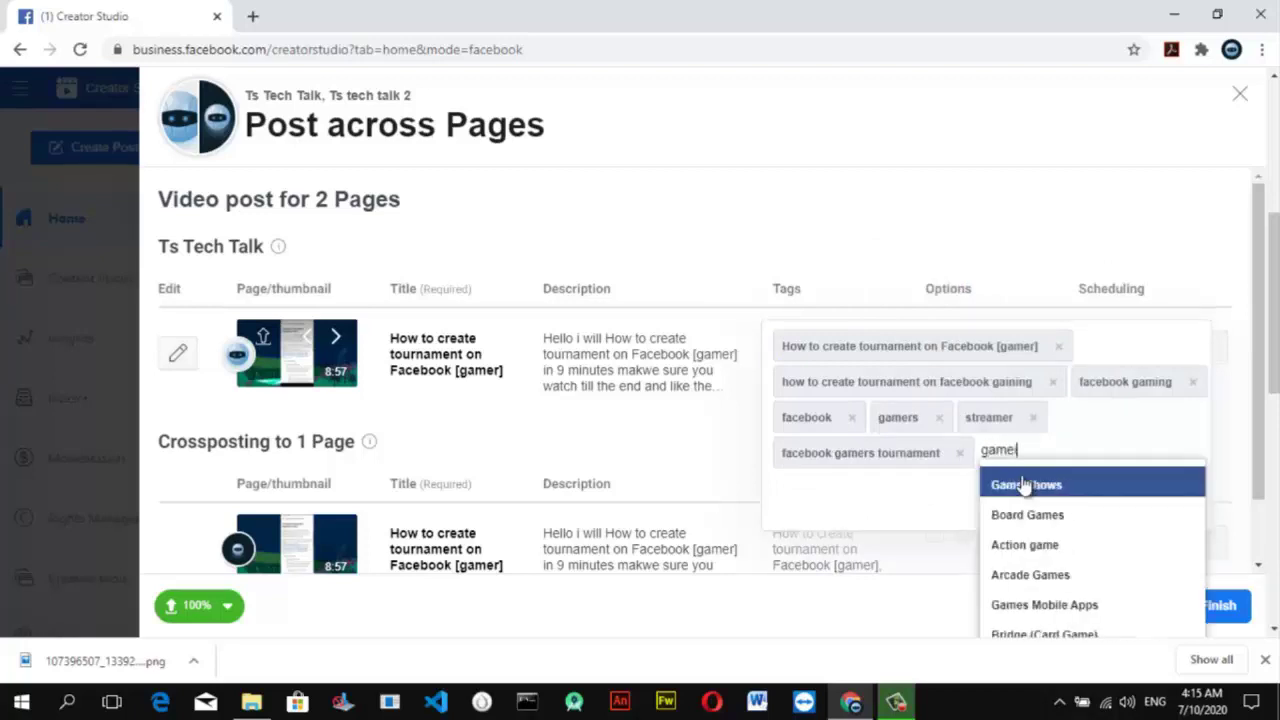
text(in)
key(BackSpace)
key(BackSpace)
text(ingn)
key(BackSpace)
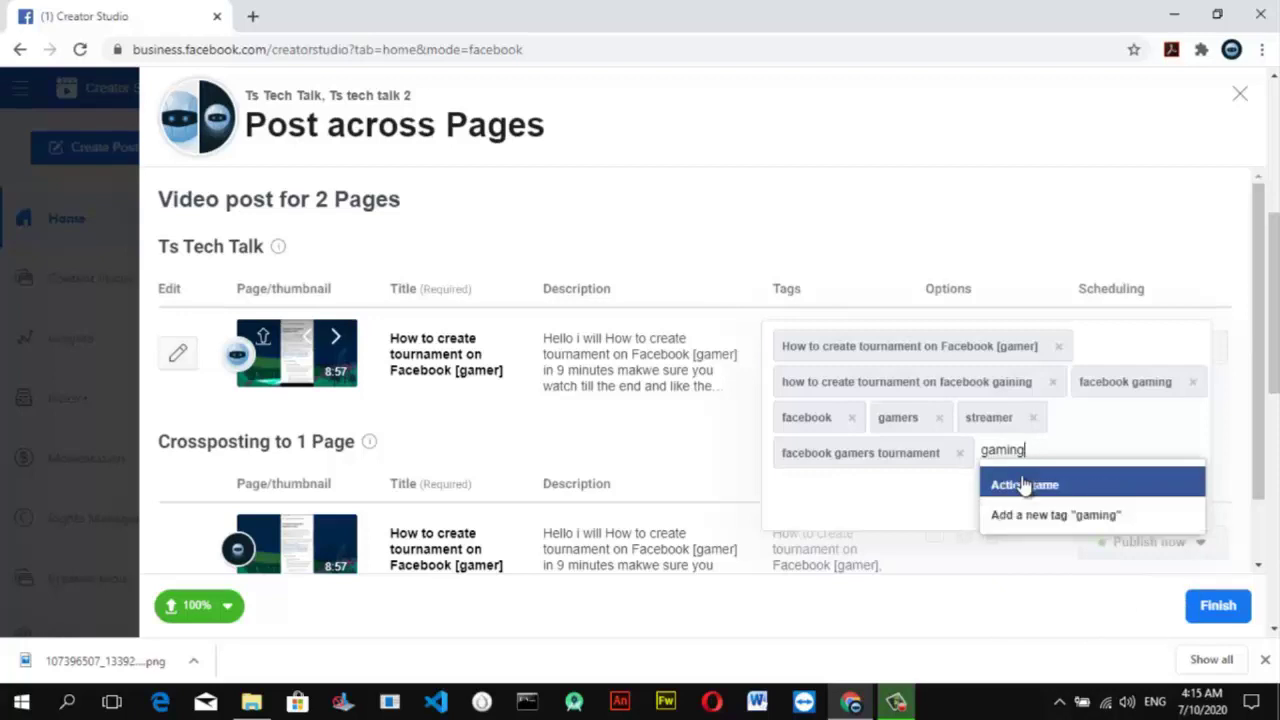
click(1024, 484)
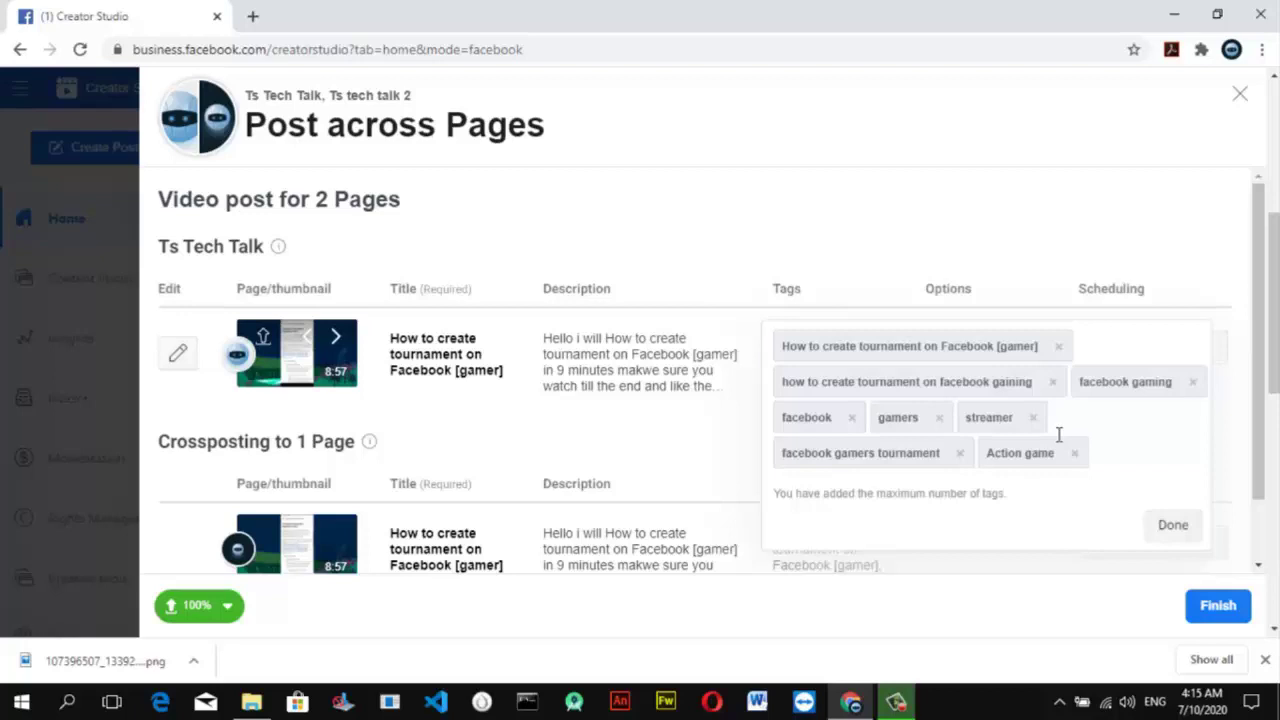
Close the tags panel, finish posting to both Pages, and dismiss the processing notice.
click(1175, 530)
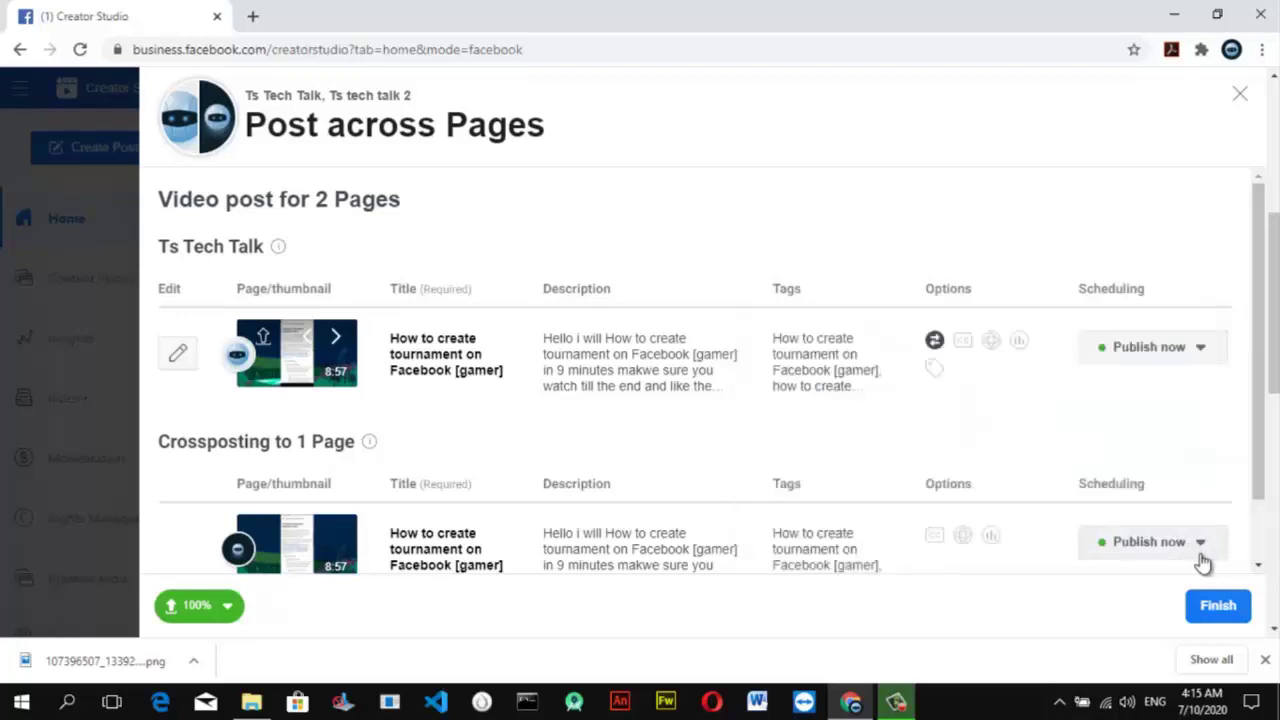
click(1211, 606)
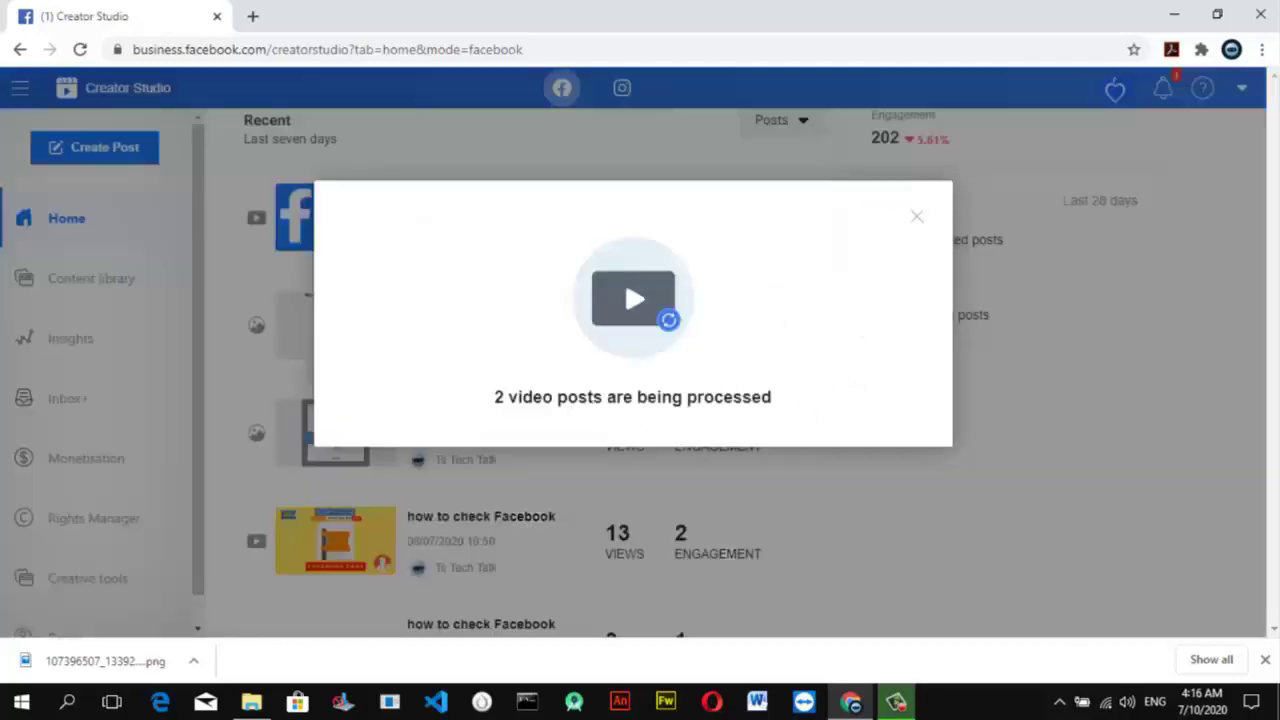
click(917, 217)
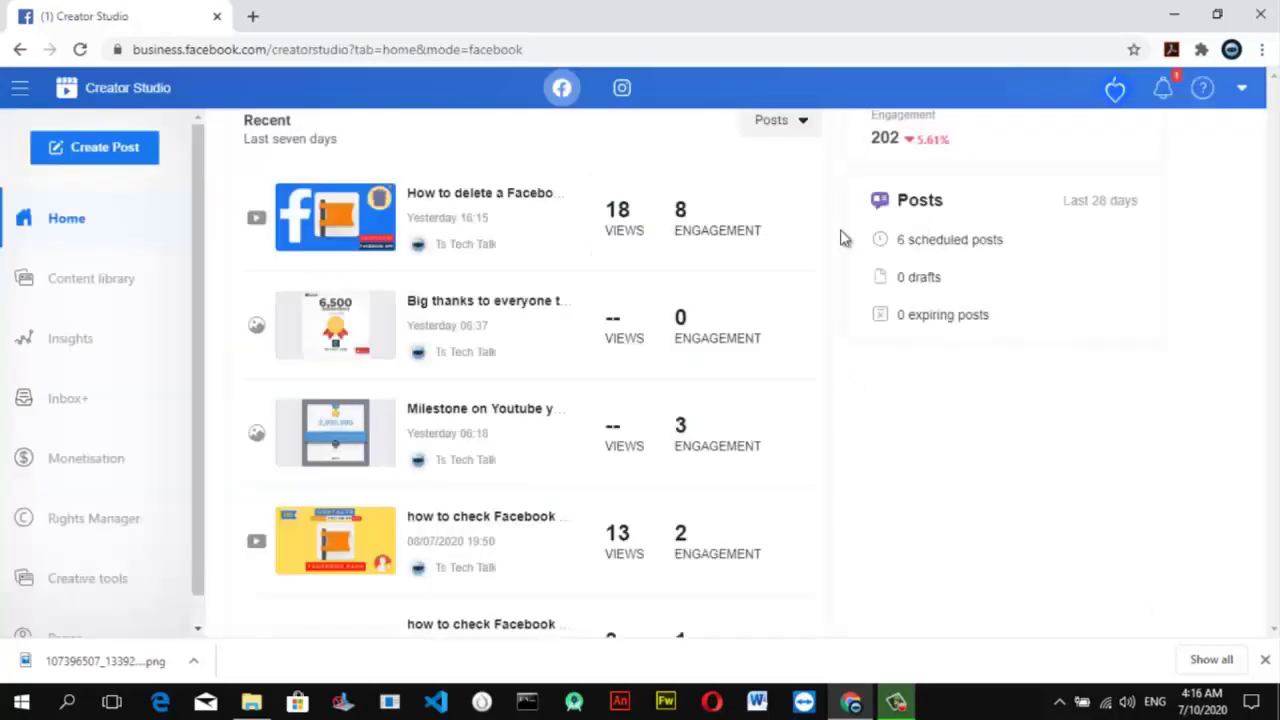
Open the Content library and scroll the Posts list to check the two processing tournament videos.
click(55, 281)
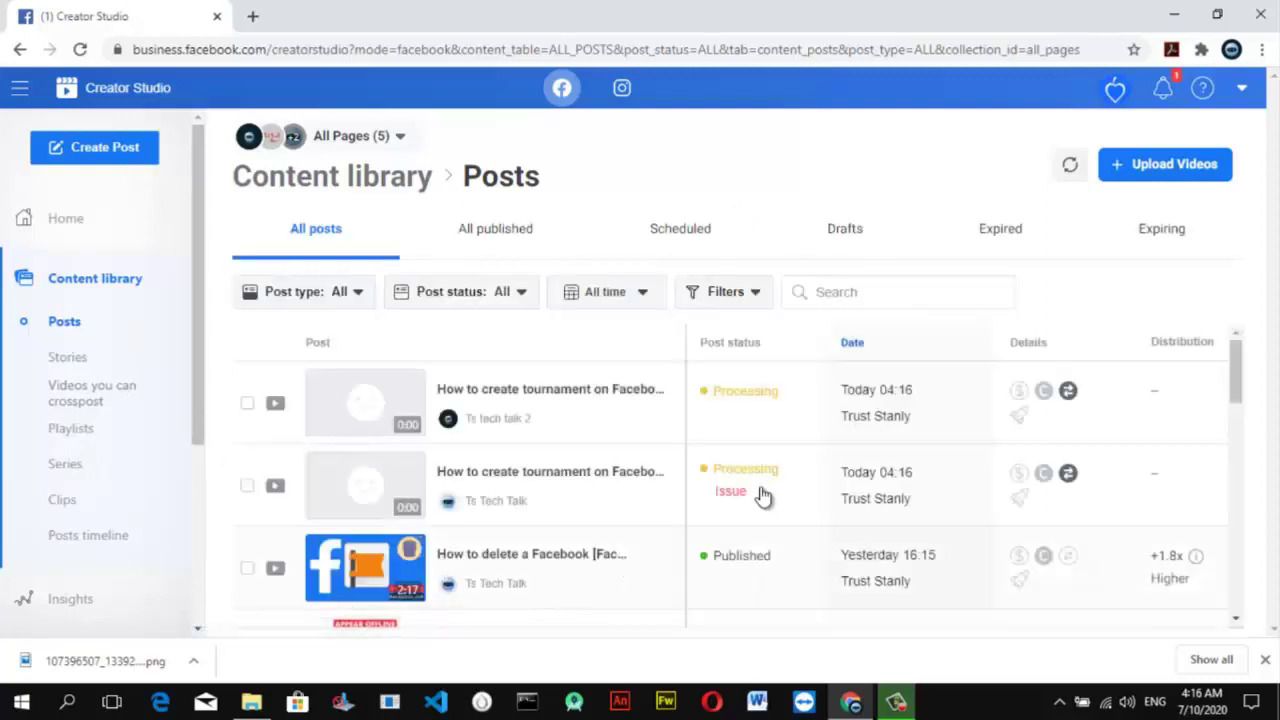
mouse_move(608, 397)
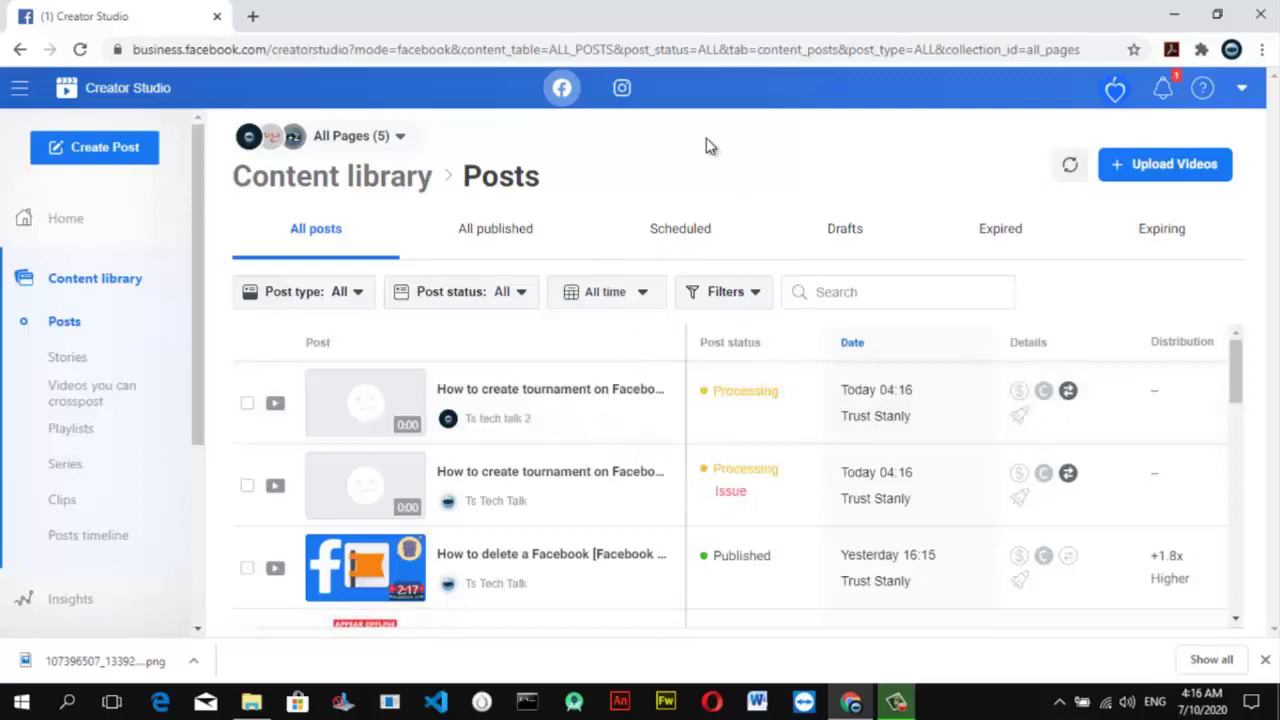
mouse_move(736, 497)
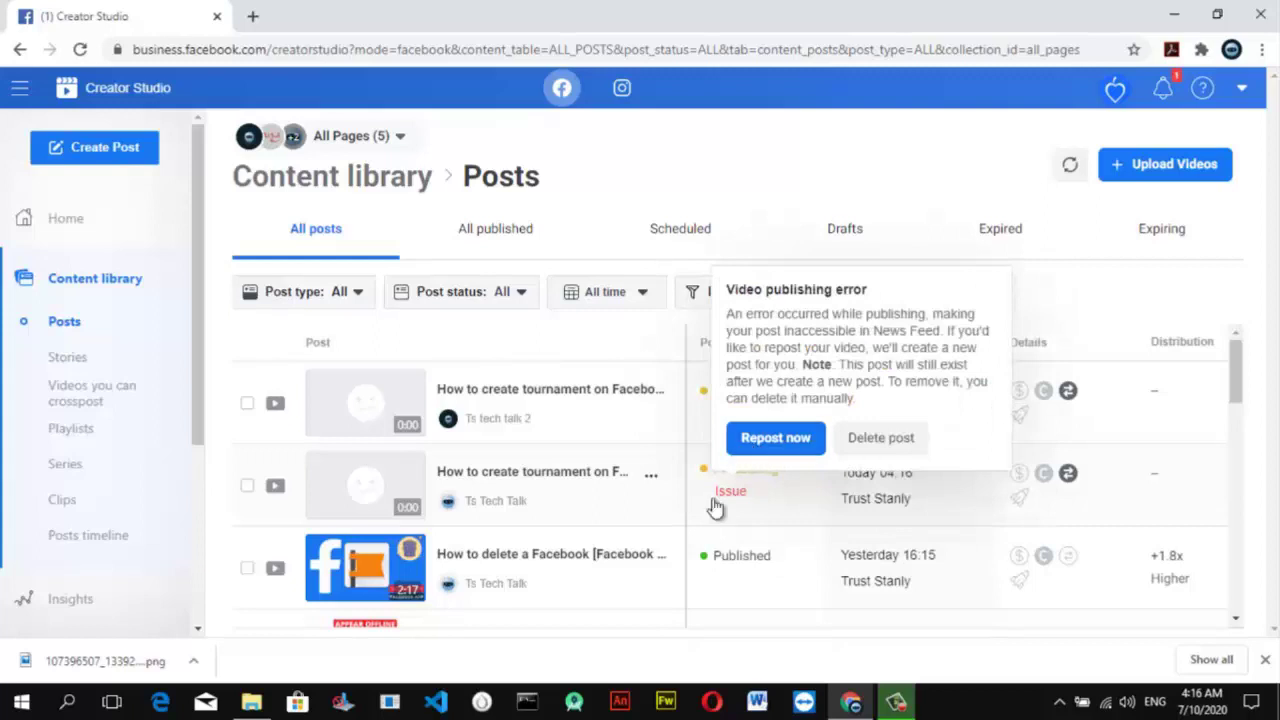
drag(1240, 366, 1230, 480)
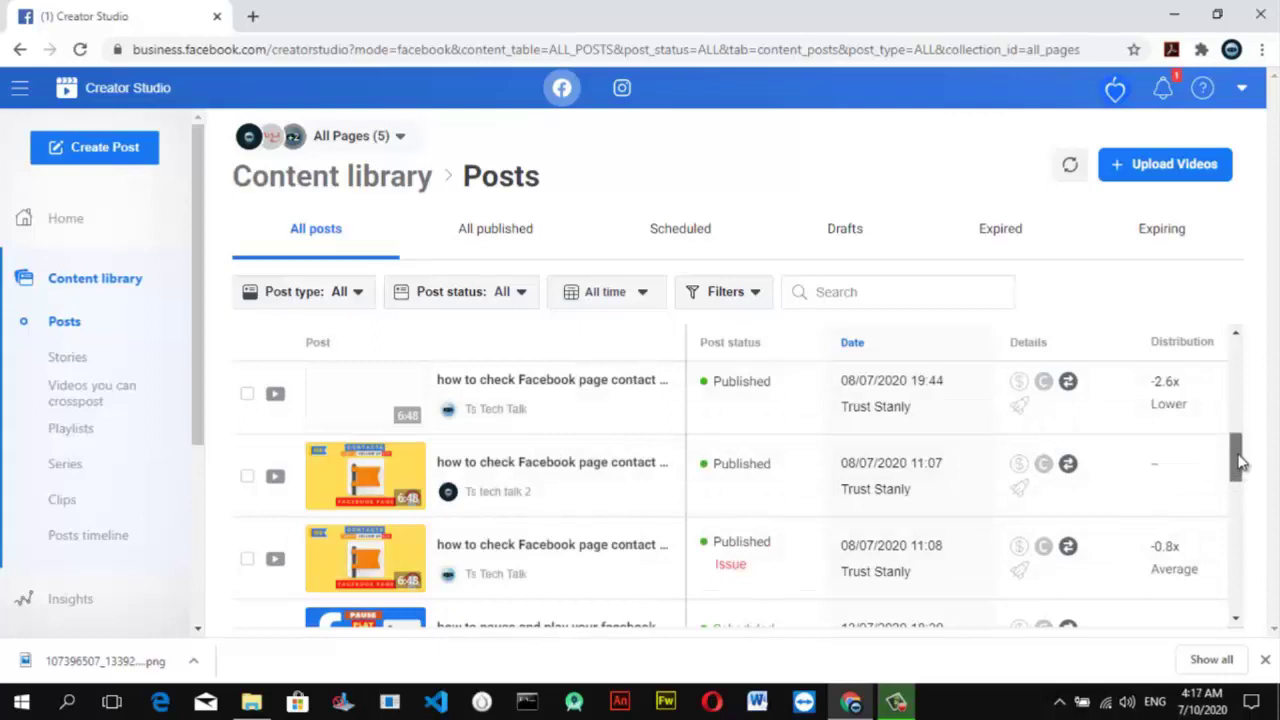
scroll(1240, 461, up, 1)
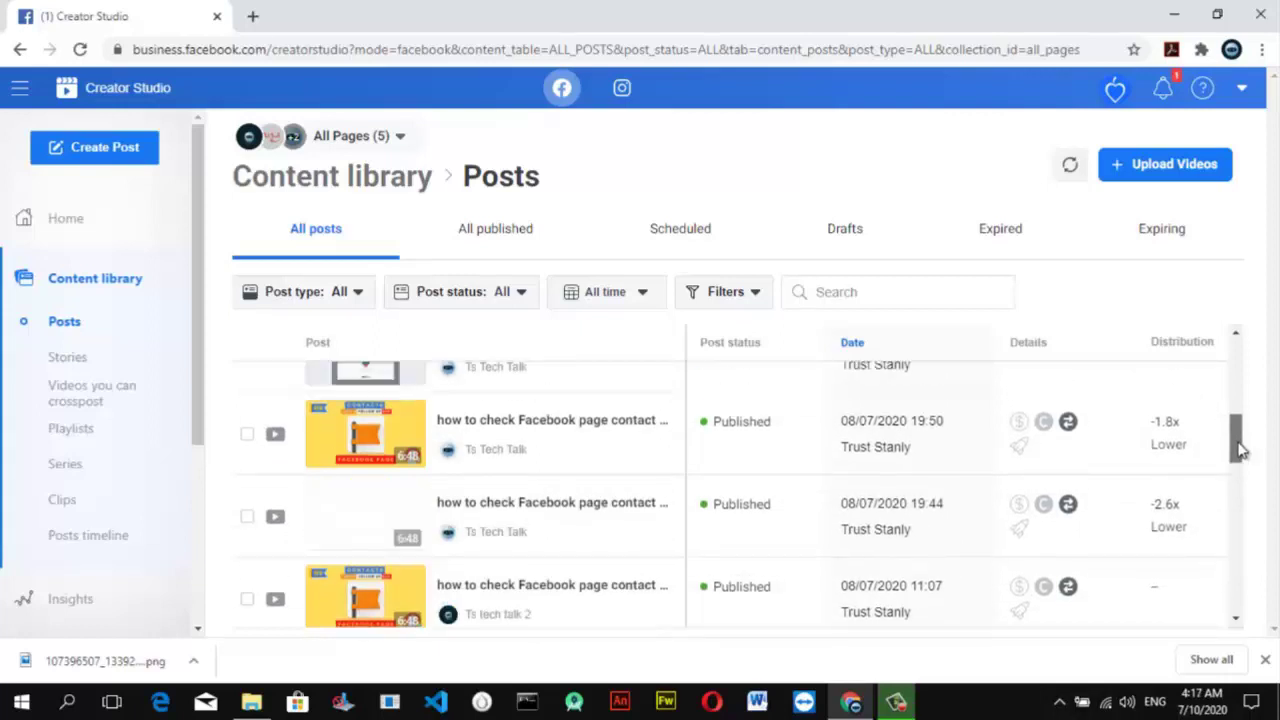
drag(1240, 450, 1235, 356)
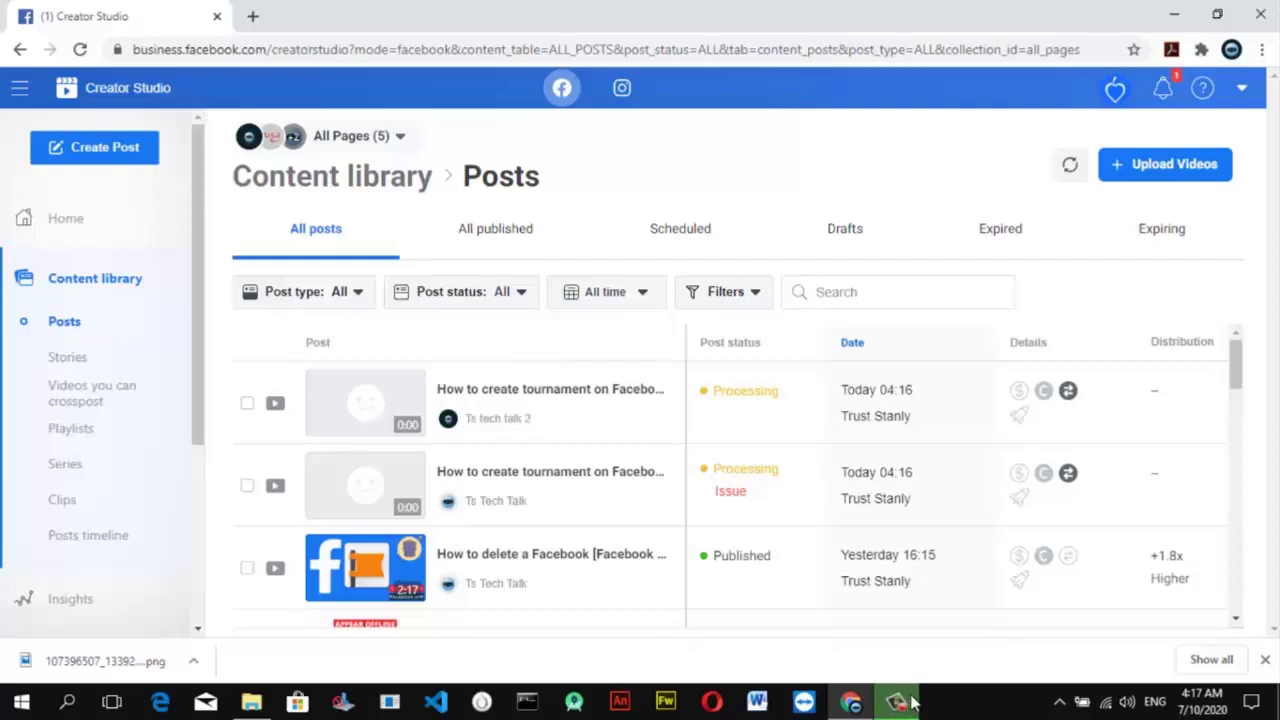
mouse_move(912, 703)
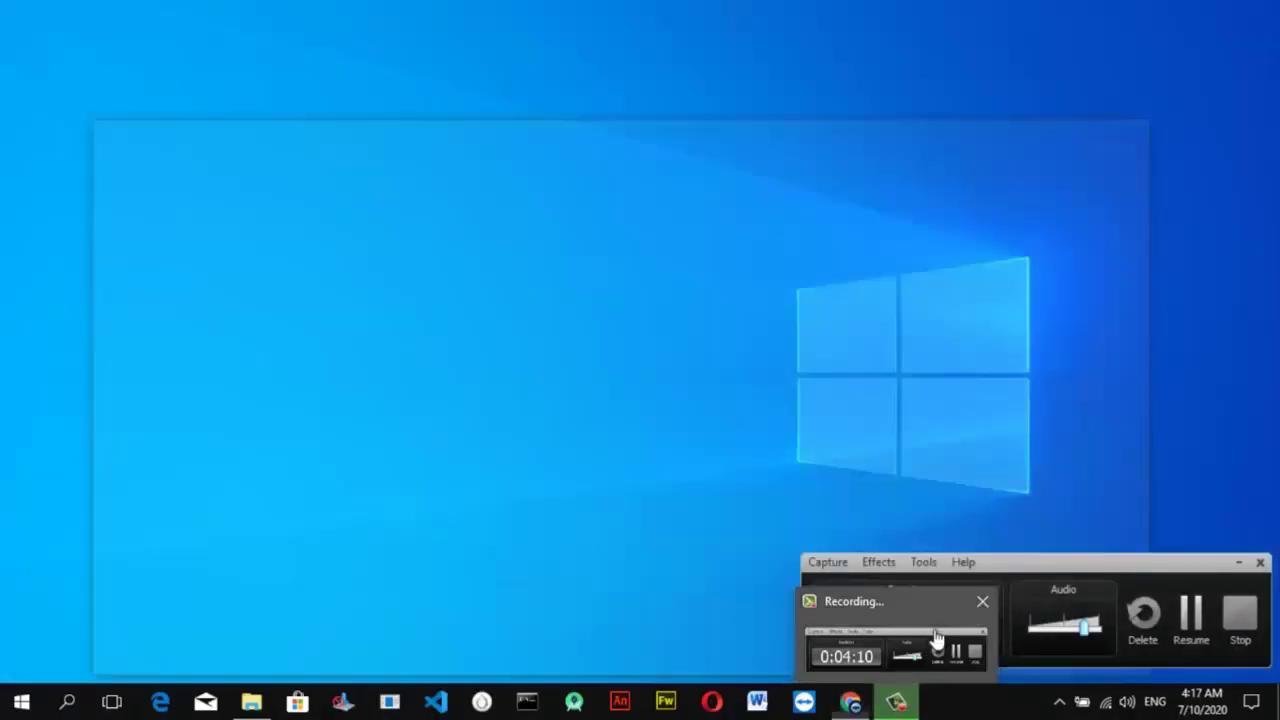
Open Edit post for the published Ts tech talk 2 video from its '...' menu.
click(965, 628)
click(1190, 615)
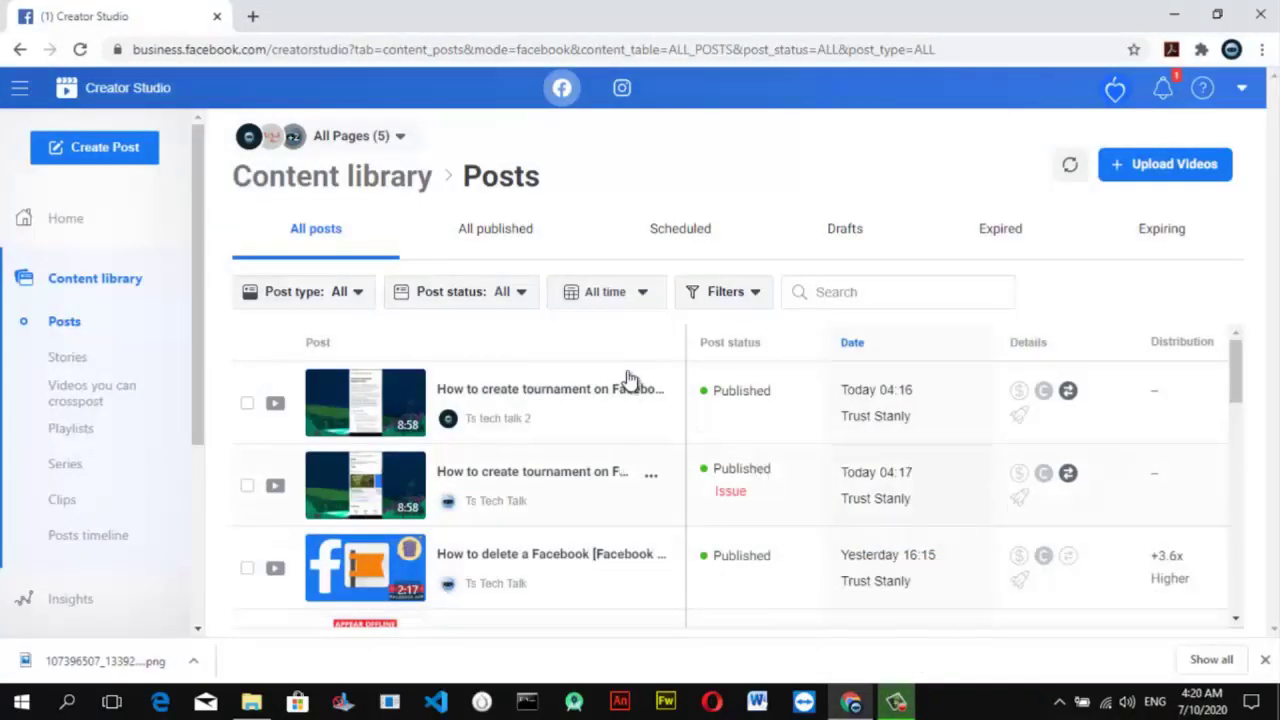
click(651, 398)
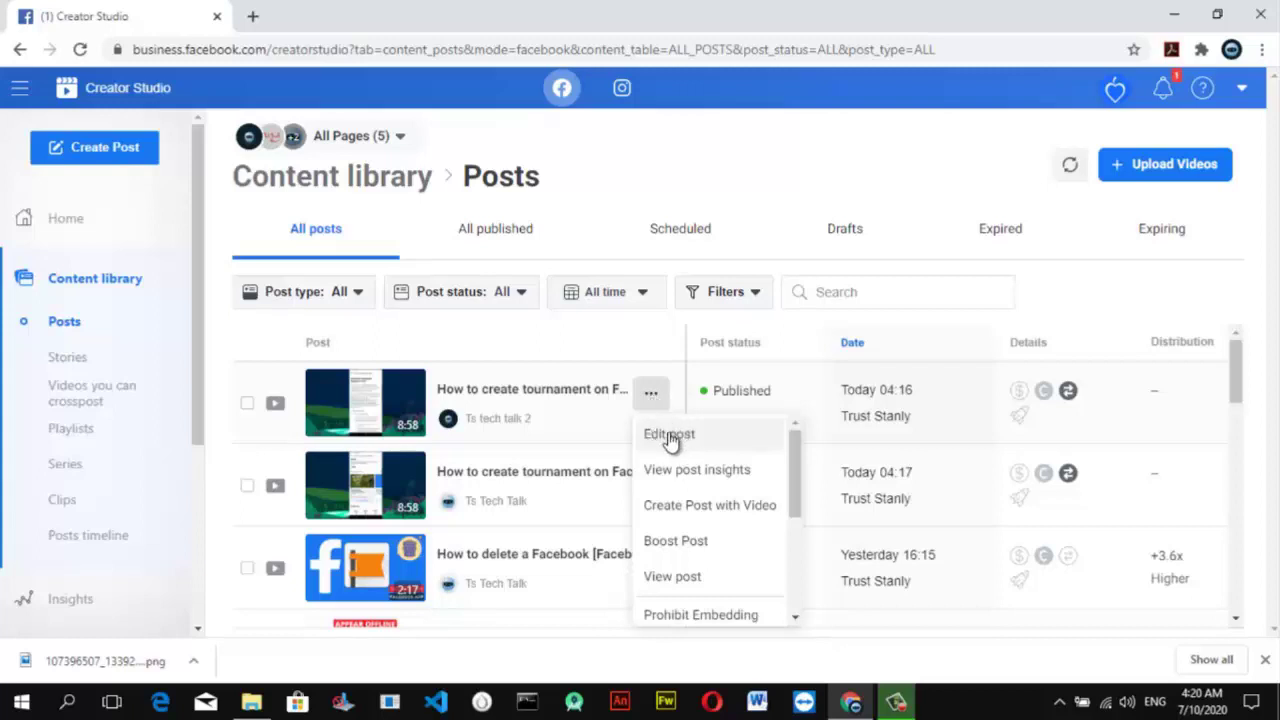
click(669, 436)
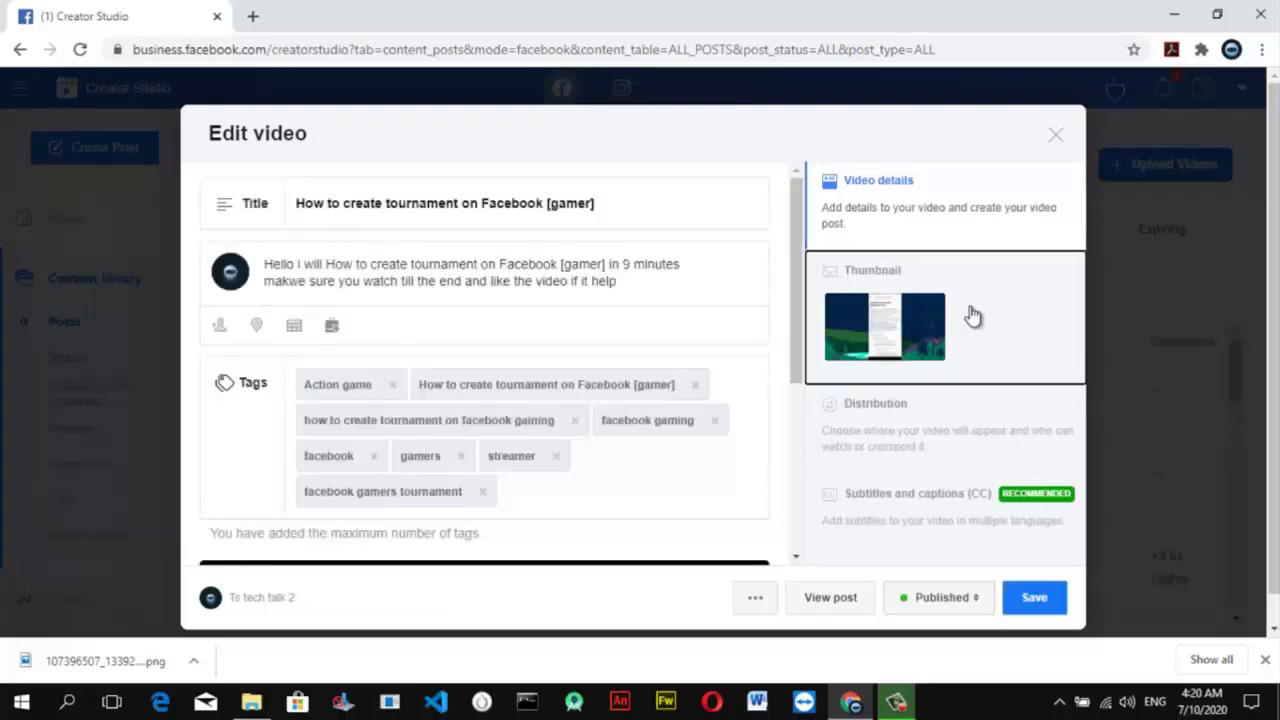
Upload the Create Tournament image from Pictures as the custom thumbnail and save.
click(972, 316)
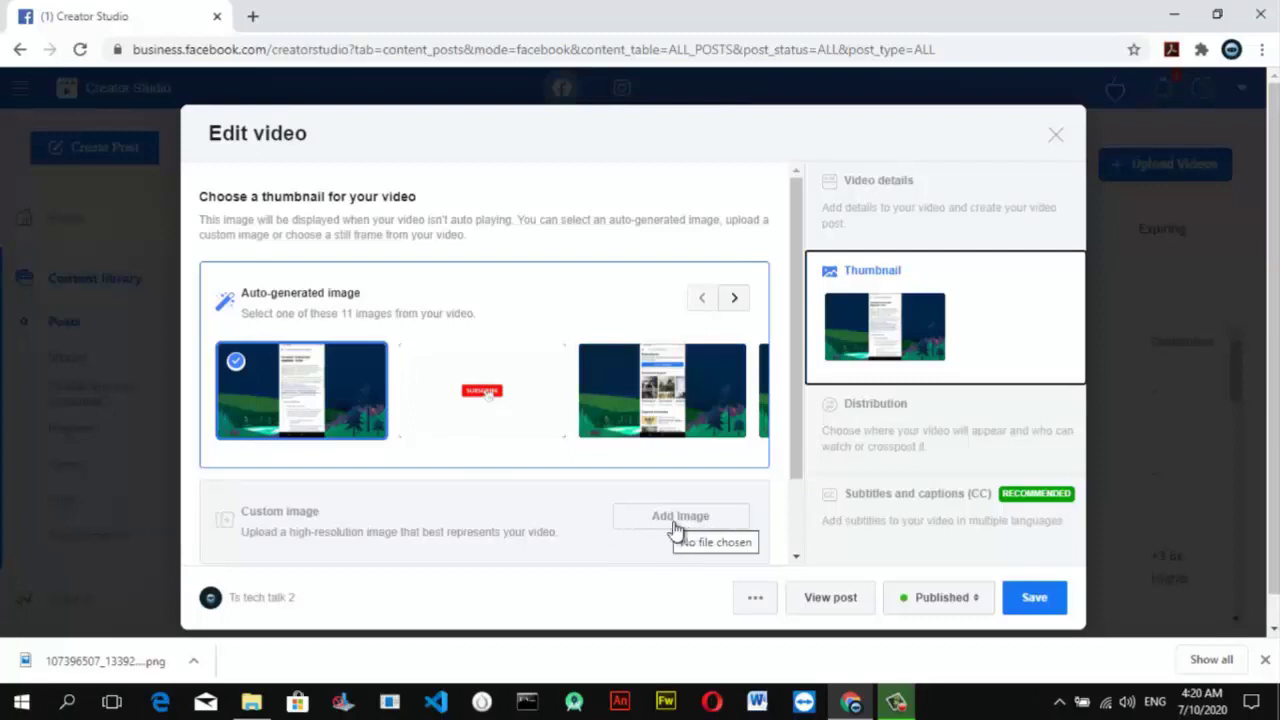
click(682, 528)
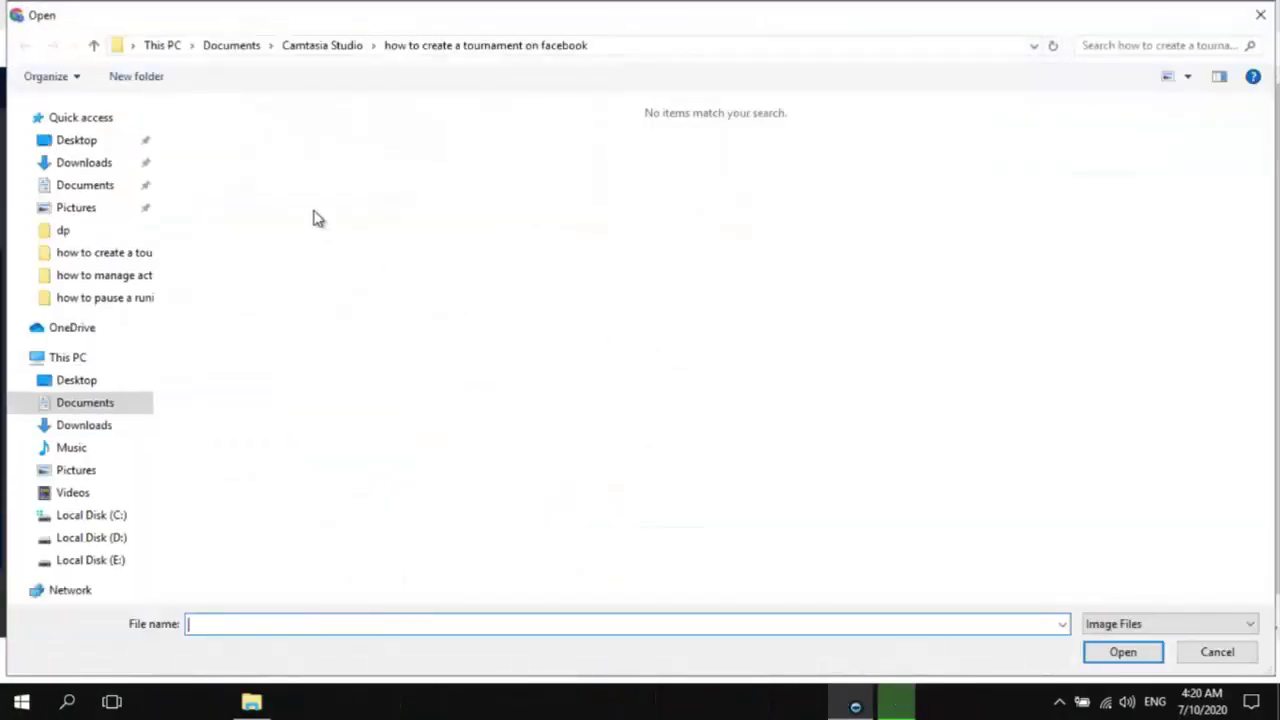
click(92, 476)
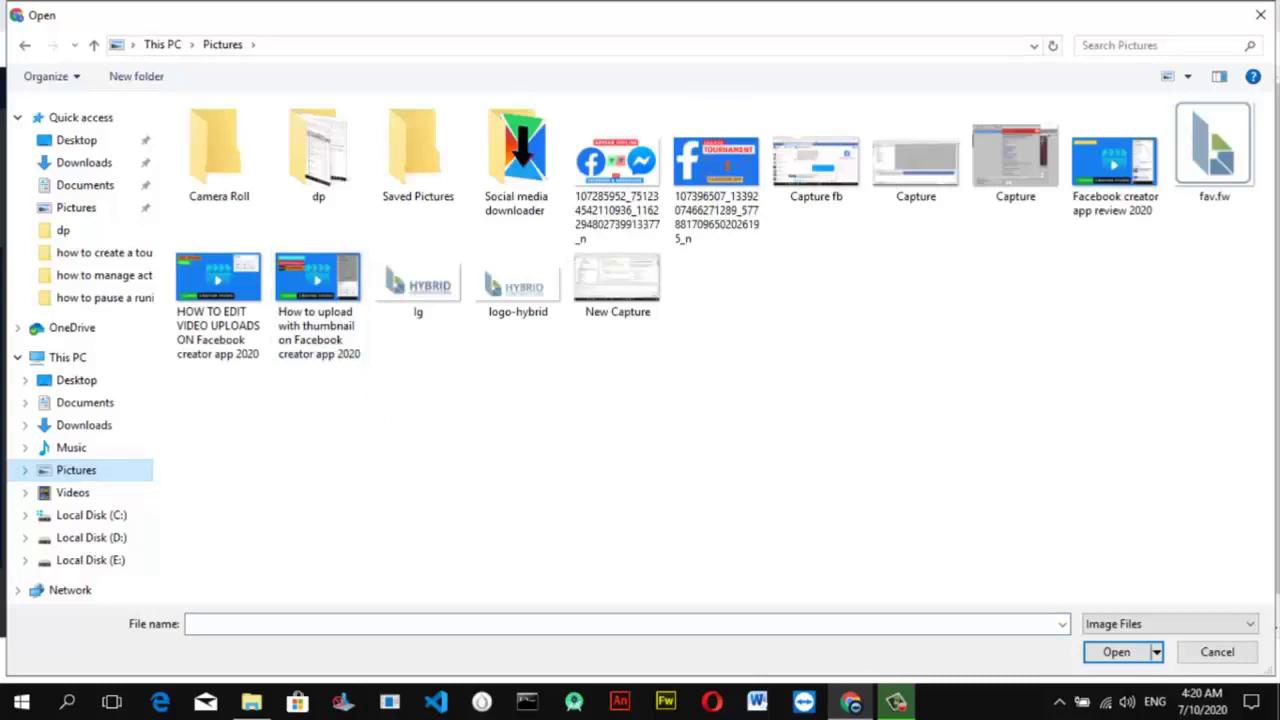
double_click(722, 200)
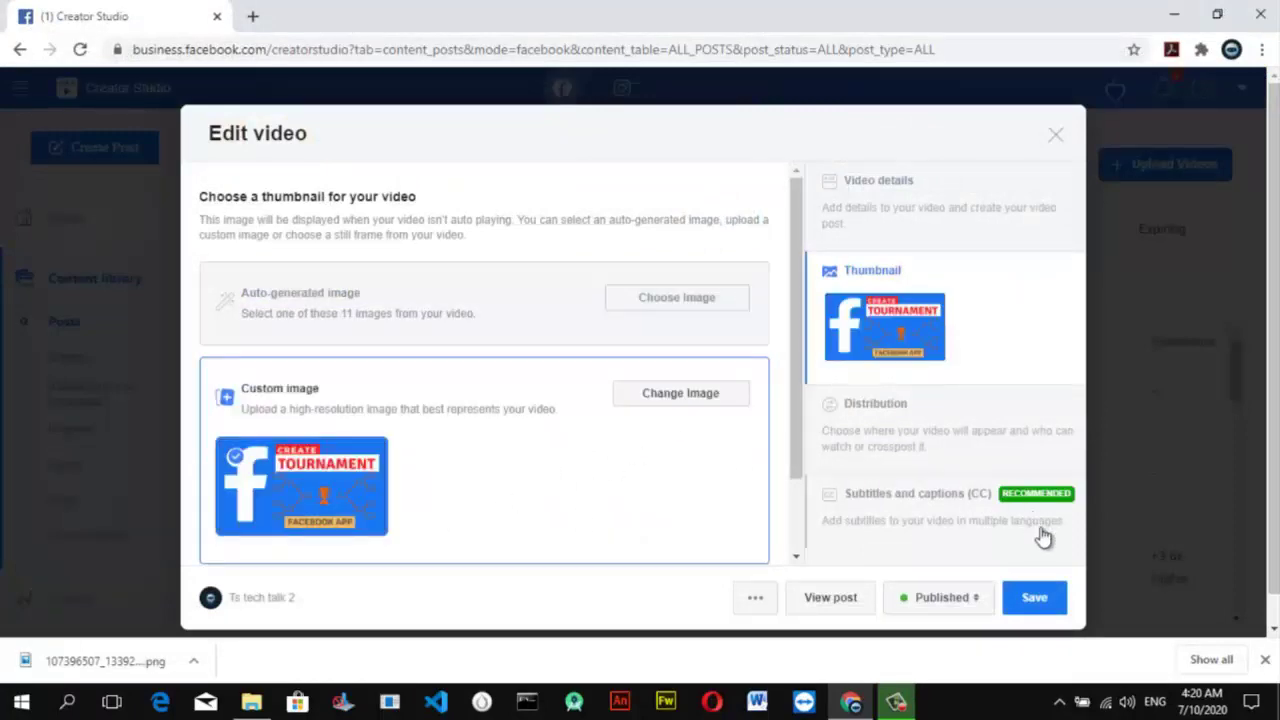
click(1050, 610)
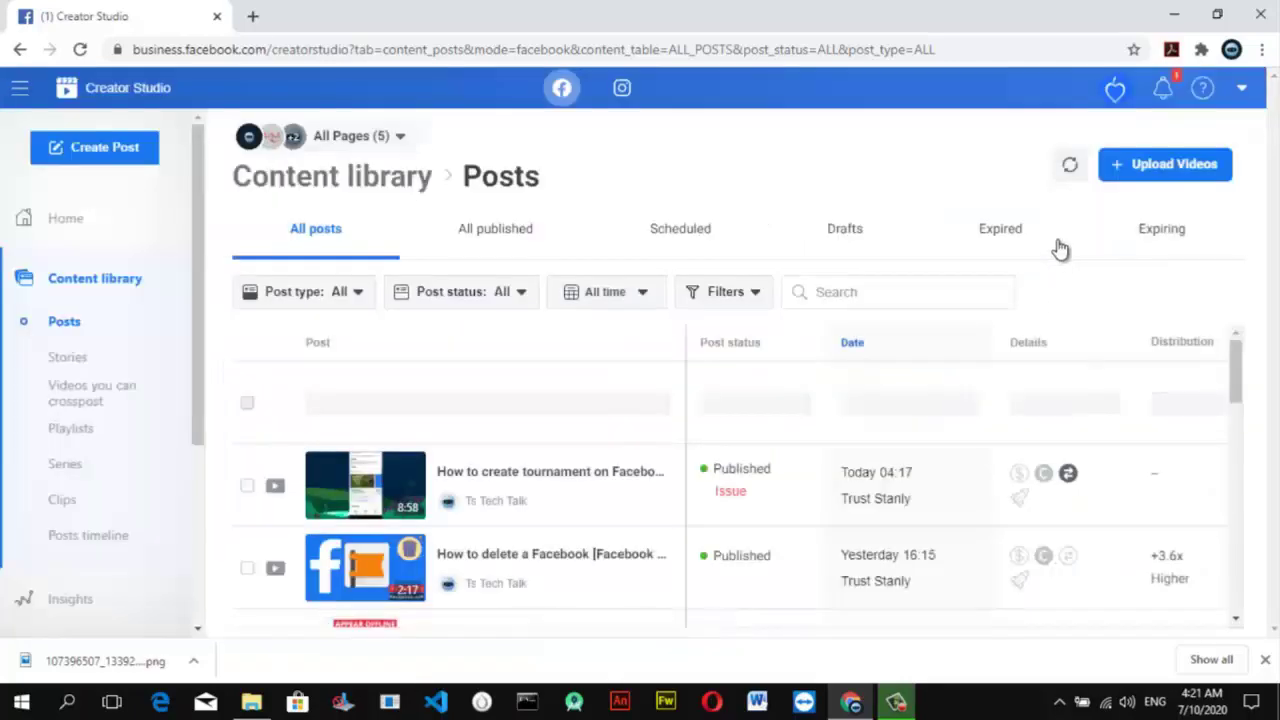
Edit the Ts Tech Talk post and save the Create Tournament image as its custom thumbnail.
click(651, 475)
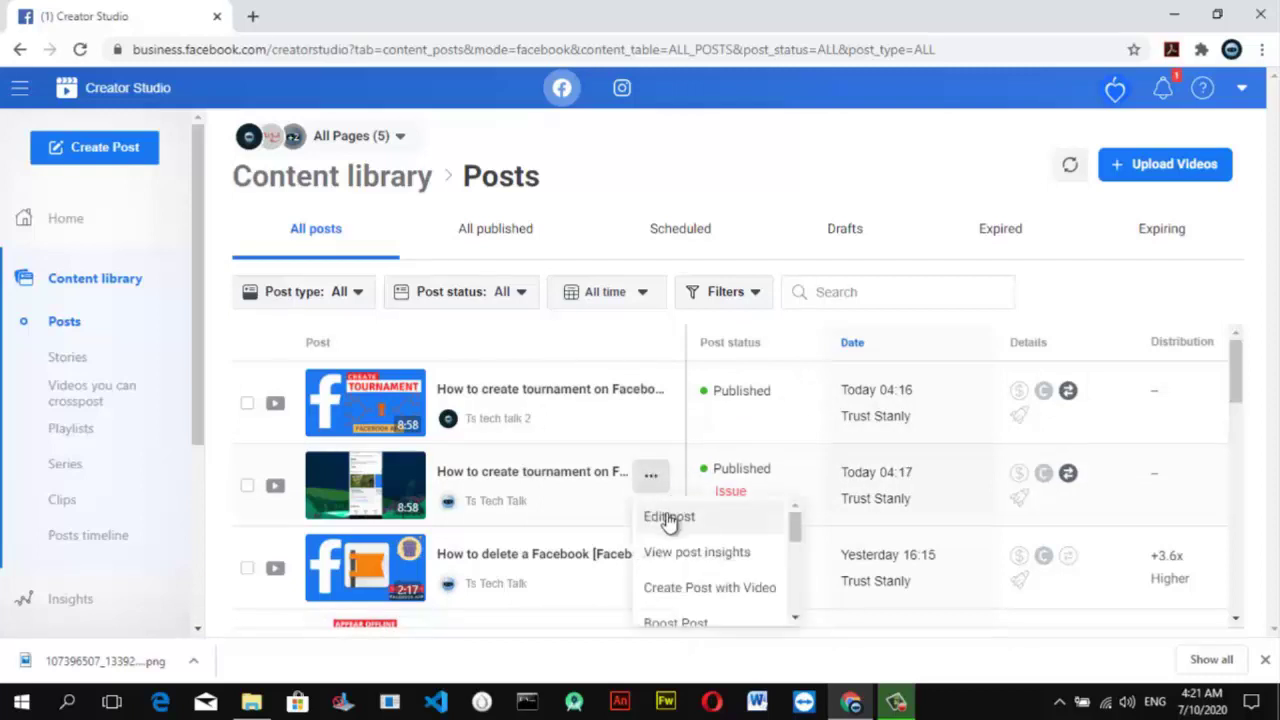
click(668, 514)
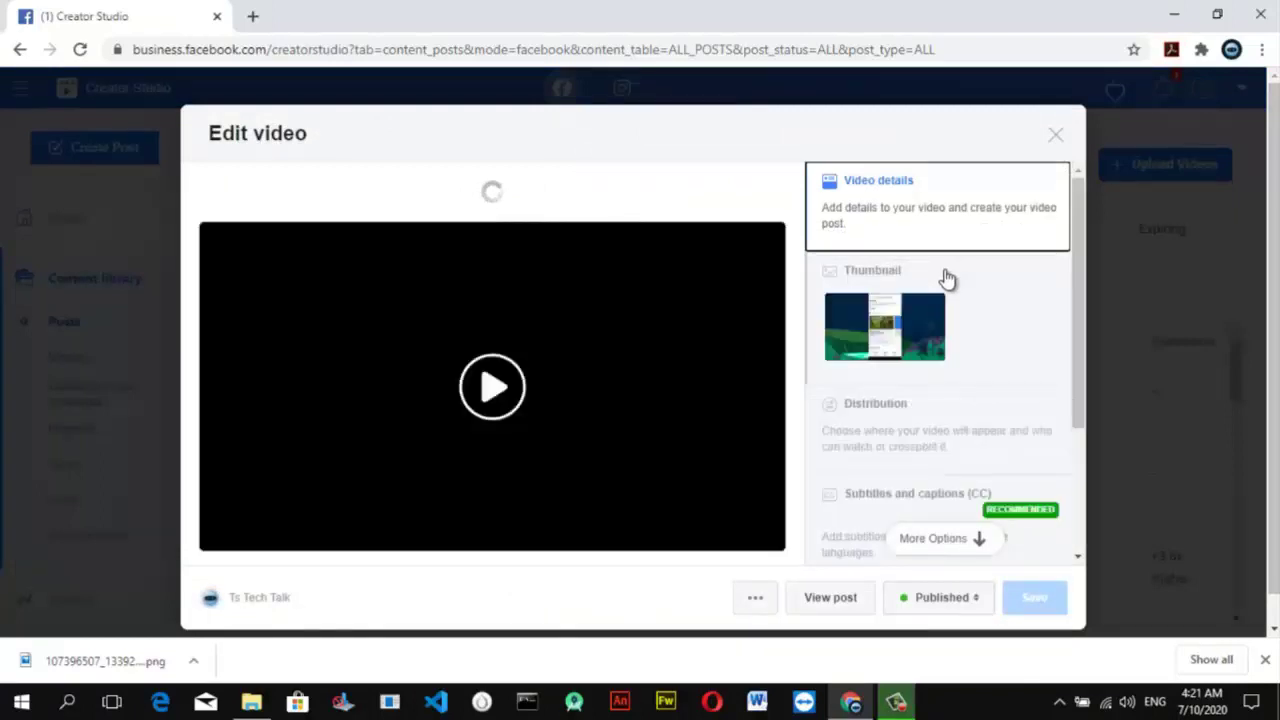
click(945, 278)
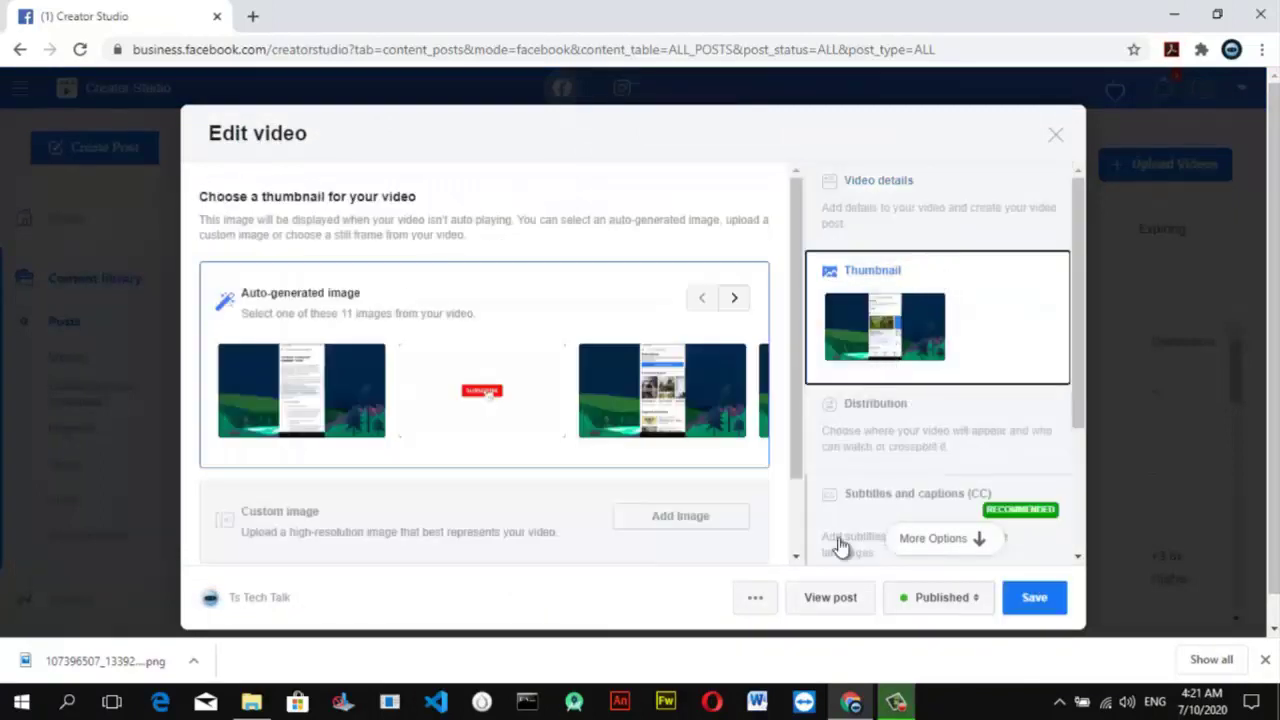
click(660, 519)
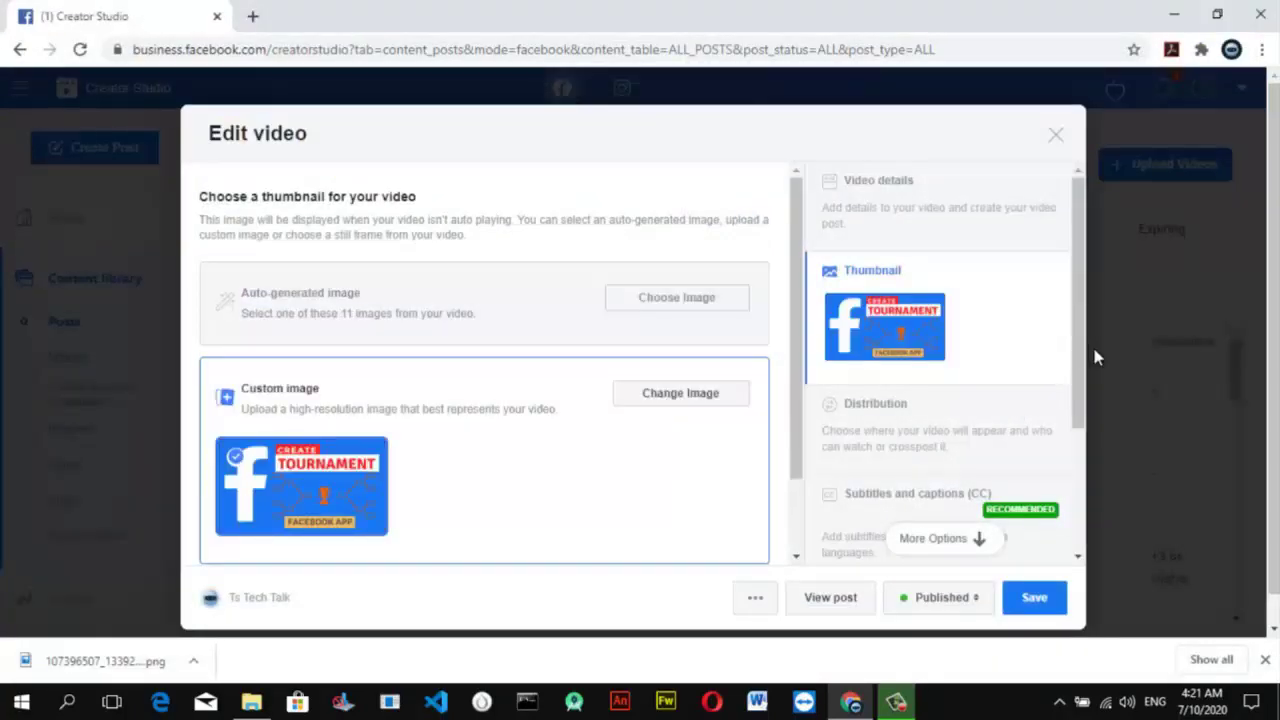
scroll(1080, 416, down, 1)
scroll(1080, 416, down, 2)
click(1044, 597)
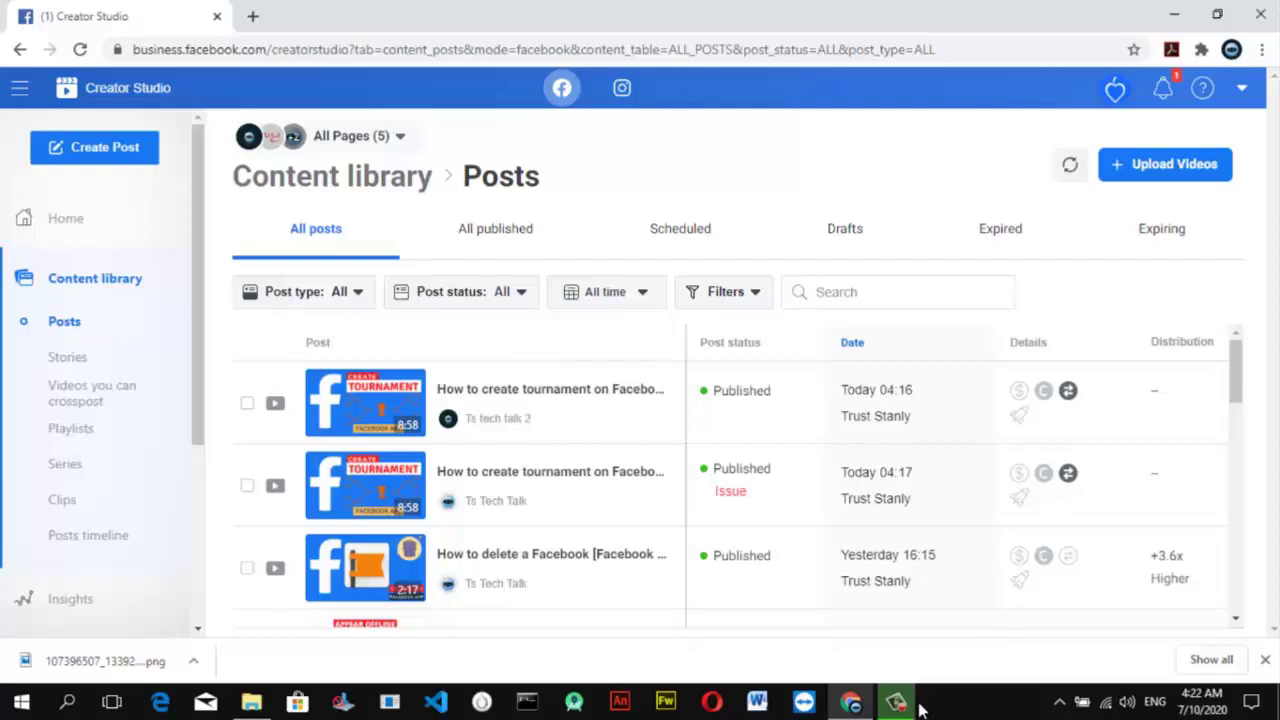
mouse_move(898, 709)
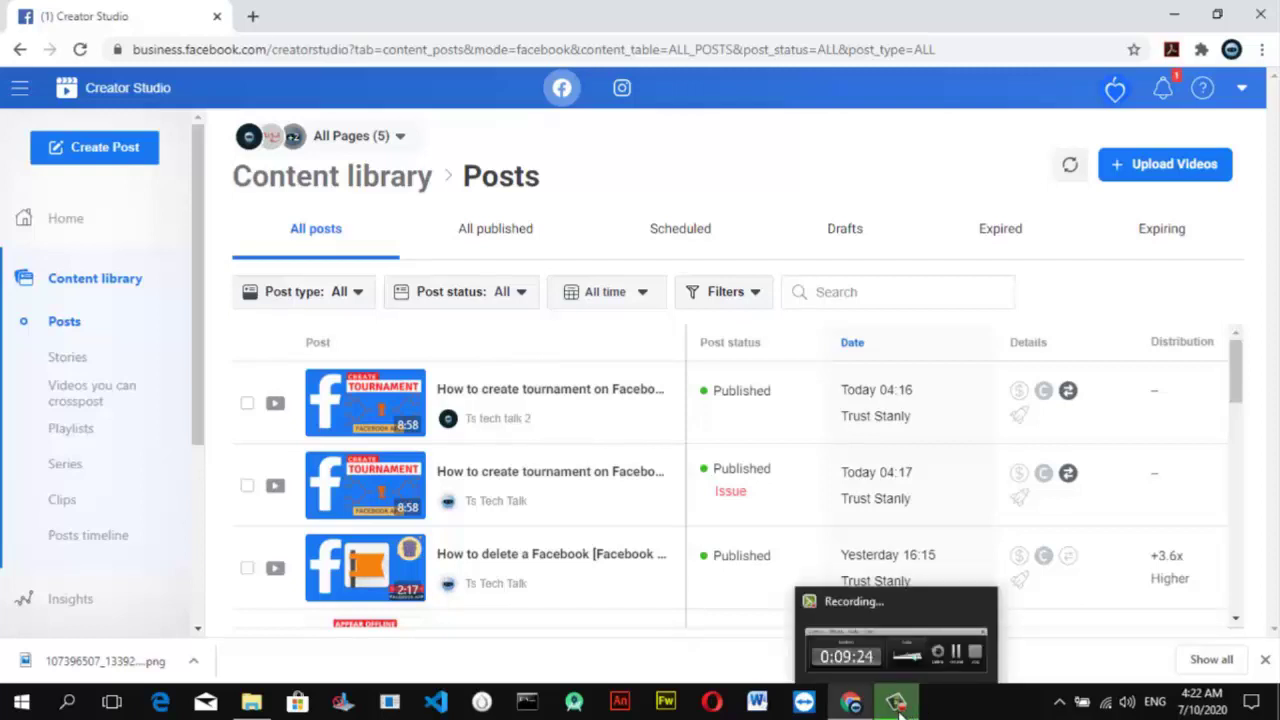